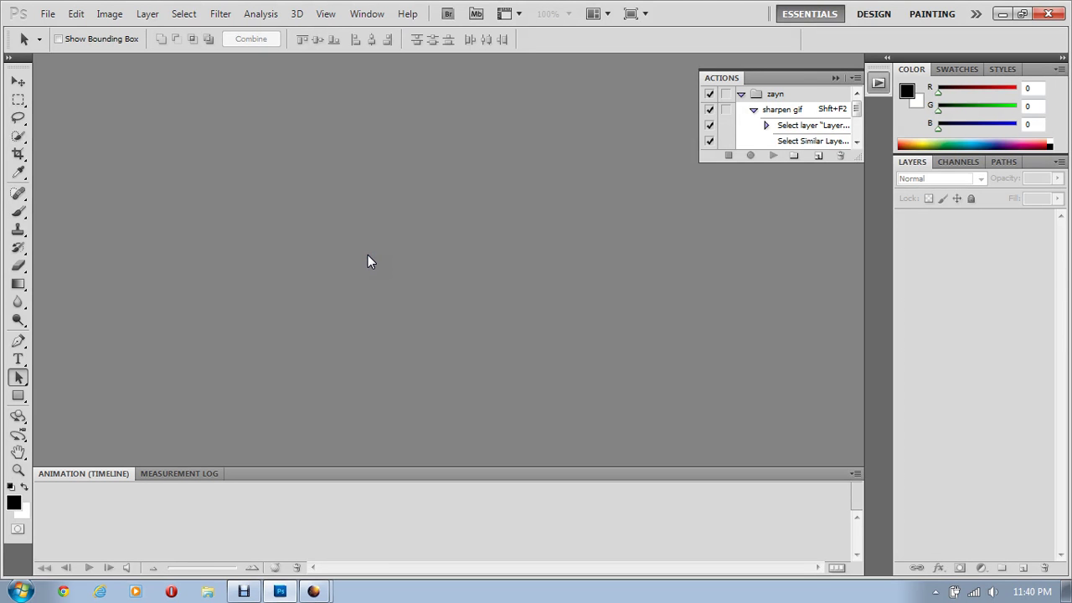
- Load the video One Direction - Kiss You (Official)-1080p from the Desktop for importing its frames to layers
click(50, 15)
click(48, 16)
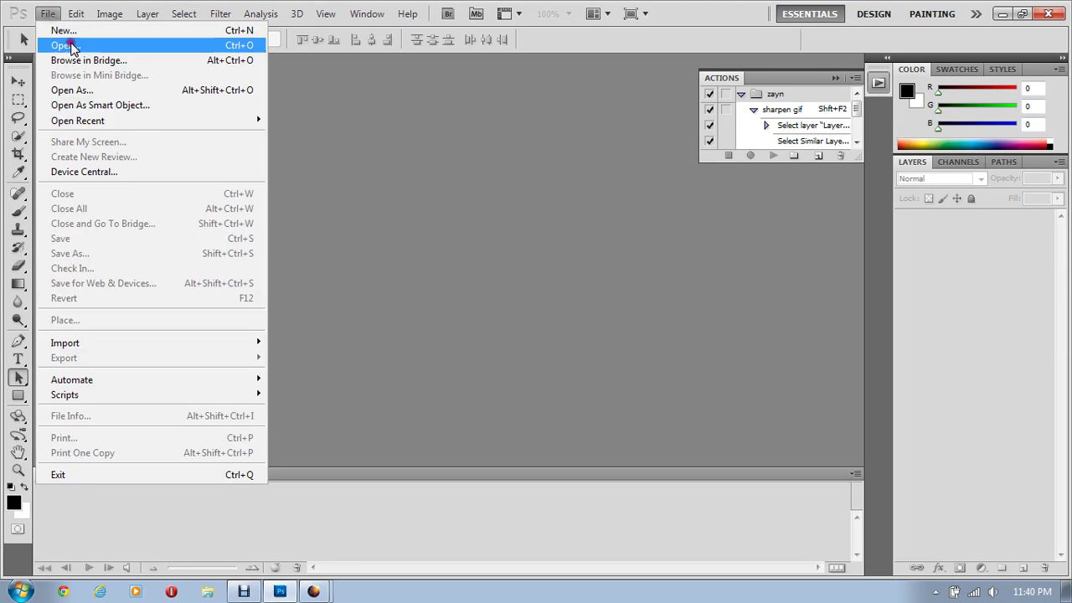
click(210, 339)
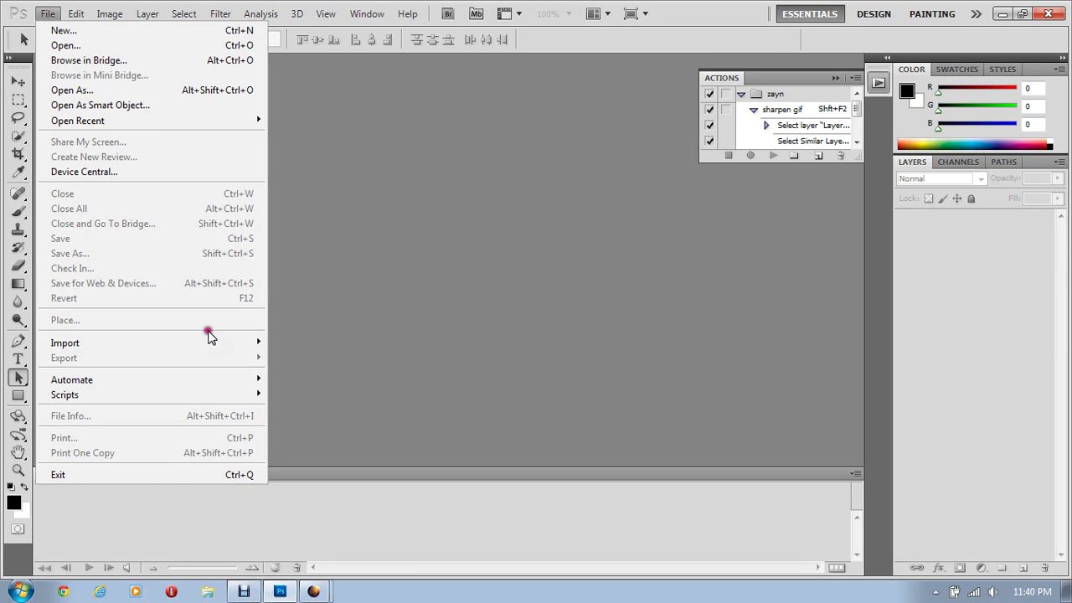
click(316, 356)
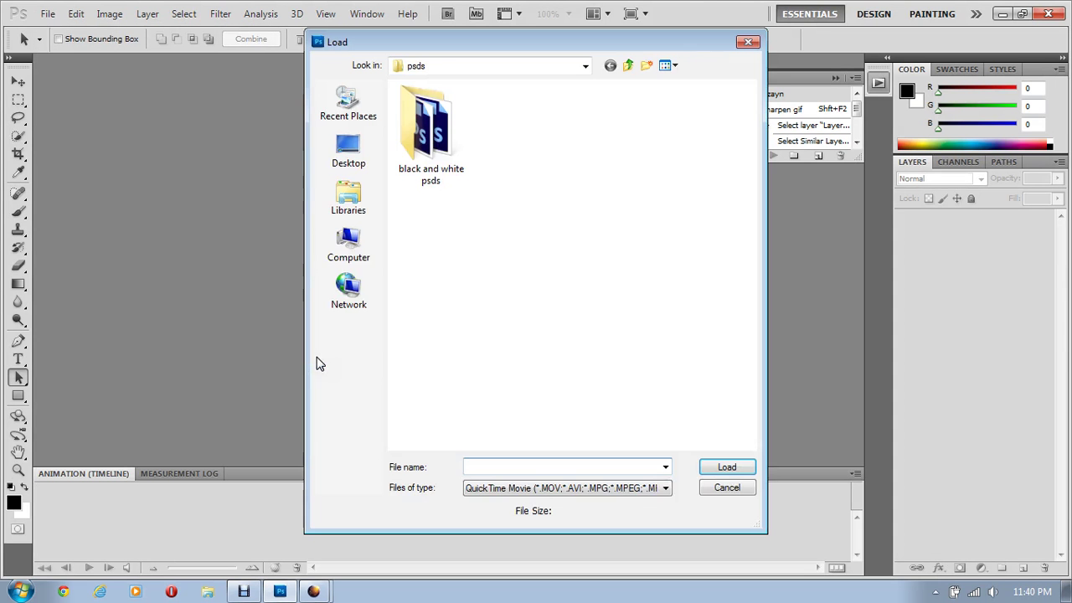
click(350, 152)
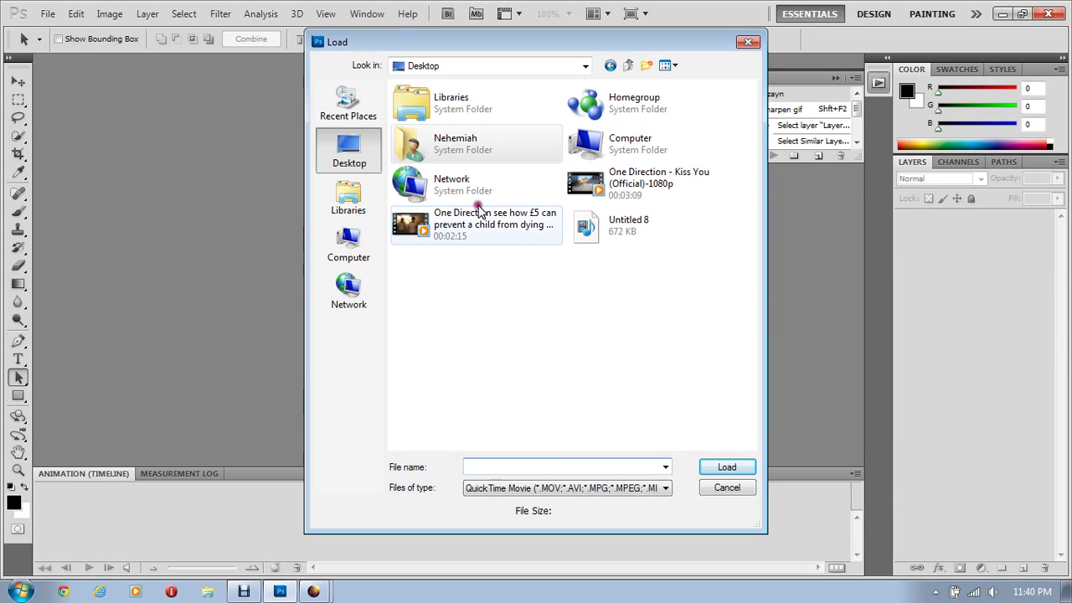
click(597, 194)
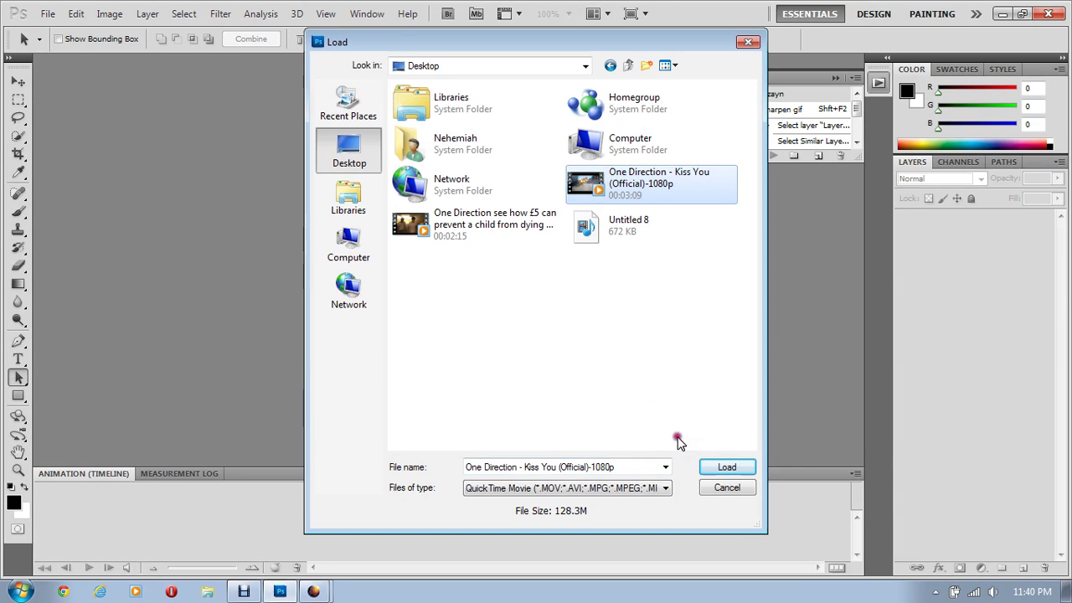
click(713, 469)
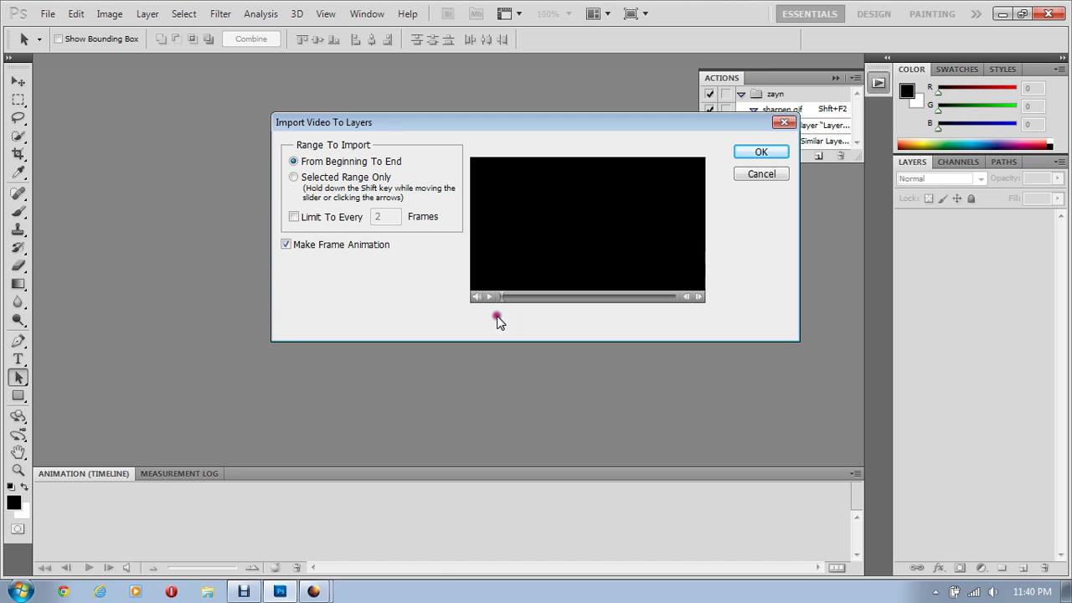
- Scrub through the video preview and restrict the import to a selected range instead of the whole clip
mouse_move(502, 304)
mouse_down()
mouse_move(522, 303)
mouse_move(512, 301)
mouse_up()
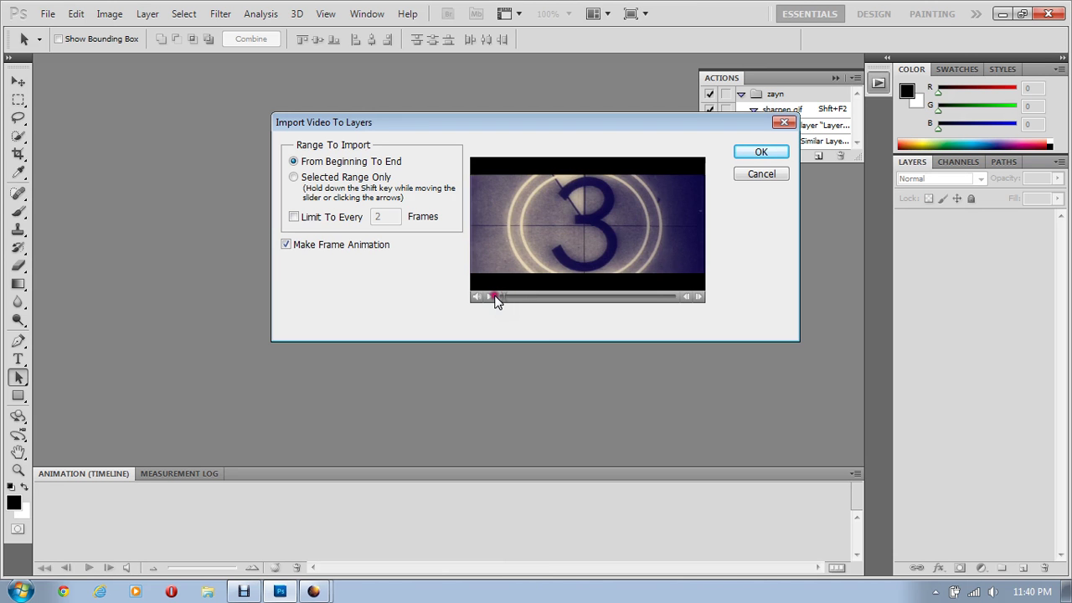
shift+click(510, 301)
click(505, 301)
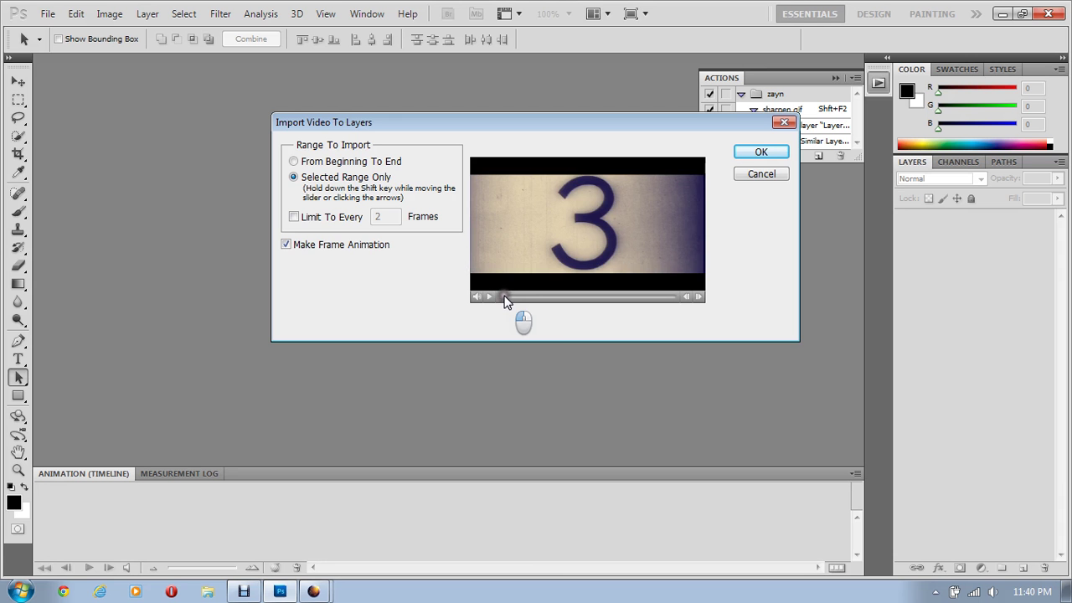
mouse_move(505, 302)
mouse_down()
mouse_move(566, 298)
mouse_move(541, 299)
mouse_move(551, 298)
mouse_up()
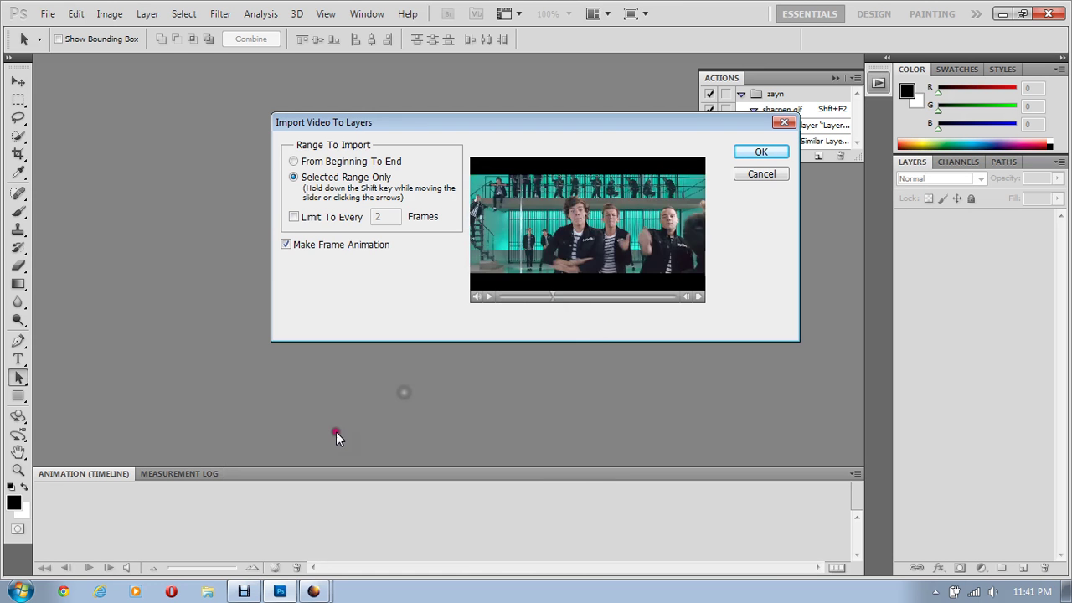
click(245, 592)
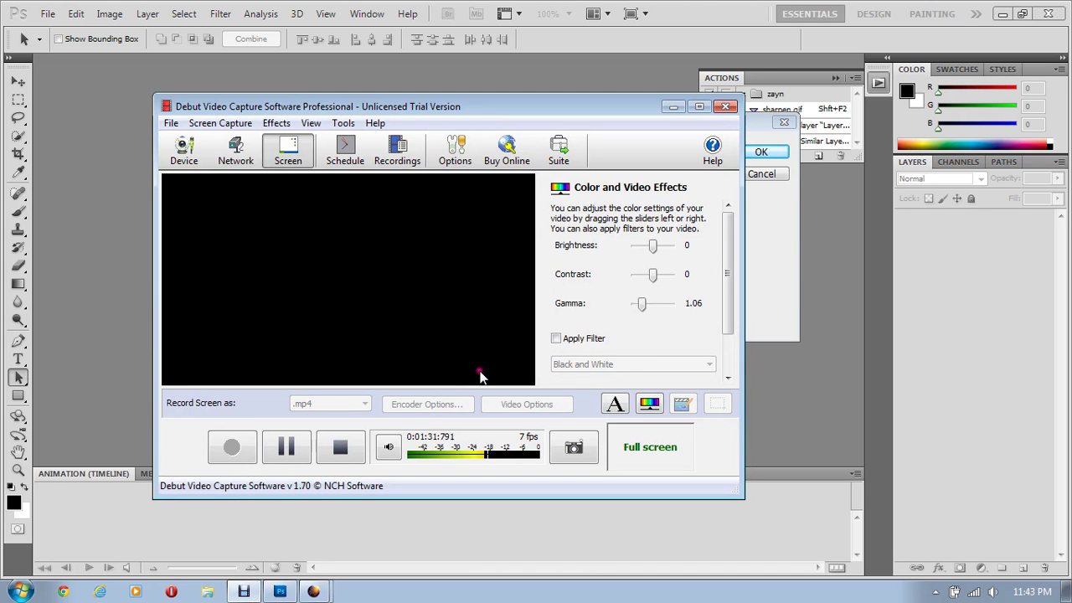
click(674, 108)
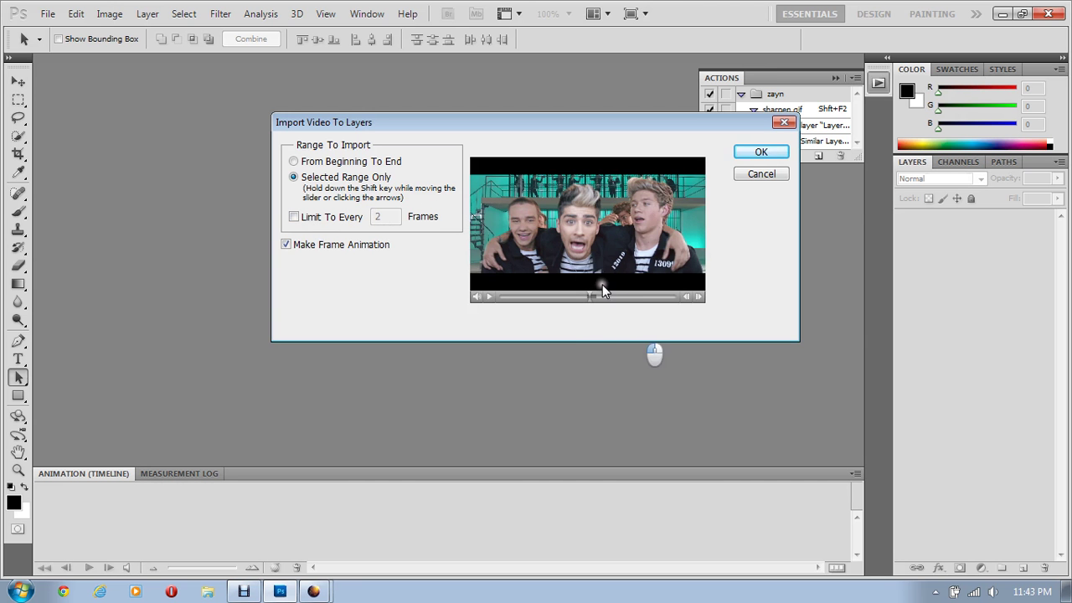
- Limit the import to every 2 frames and import the selected video range as a frame animation
click(487, 290)
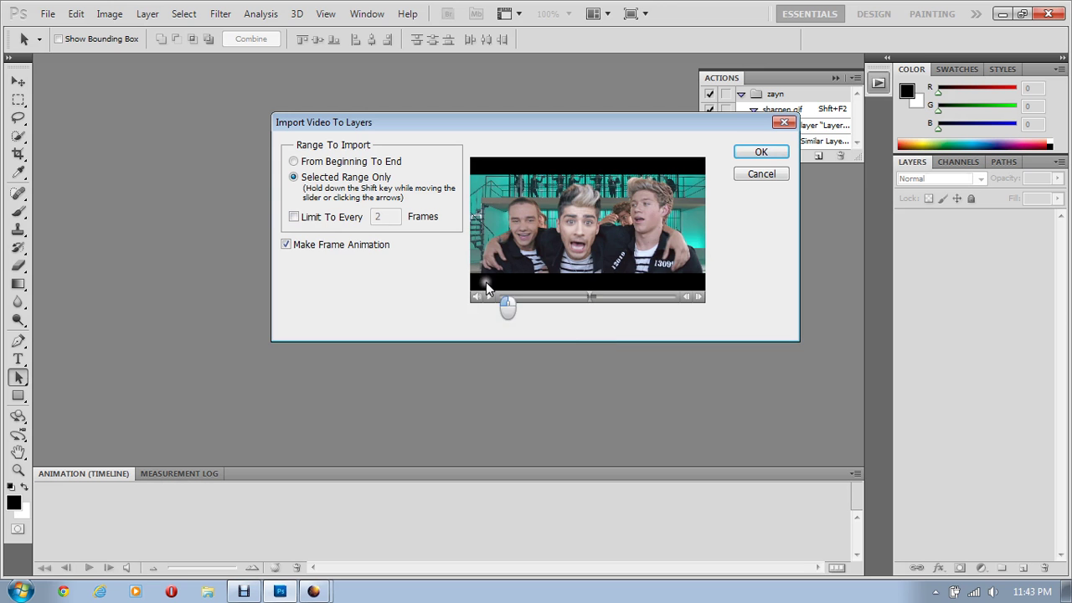
click(294, 216)
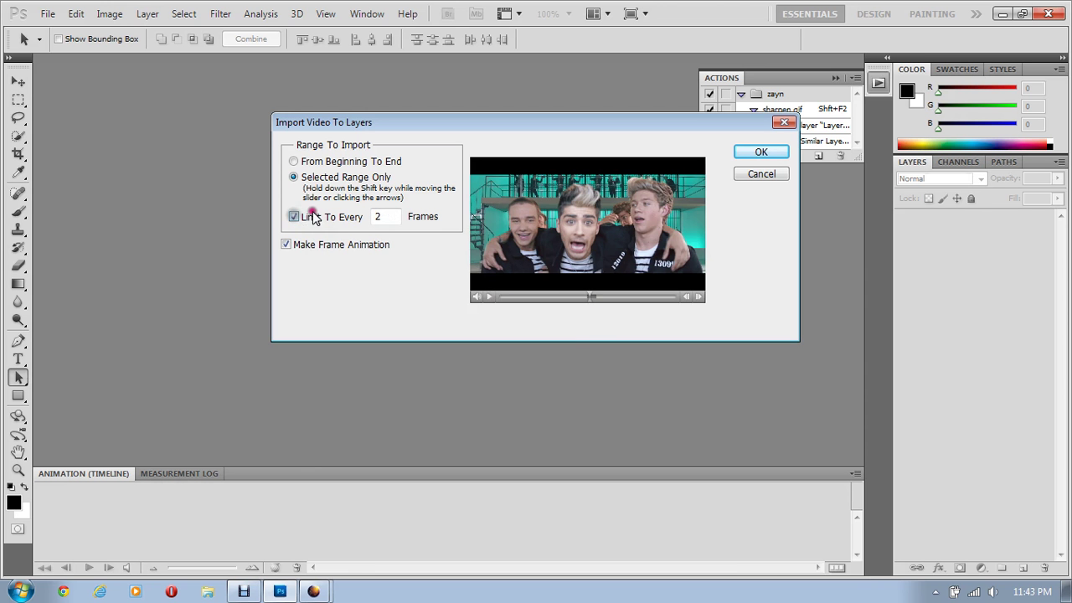
click(759, 155)
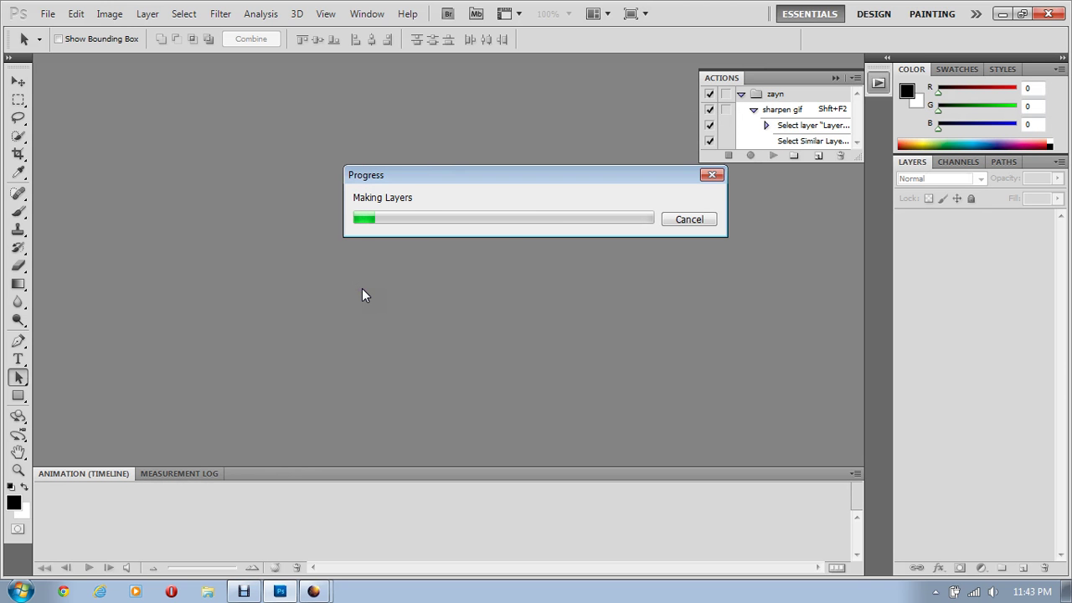
click(246, 593)
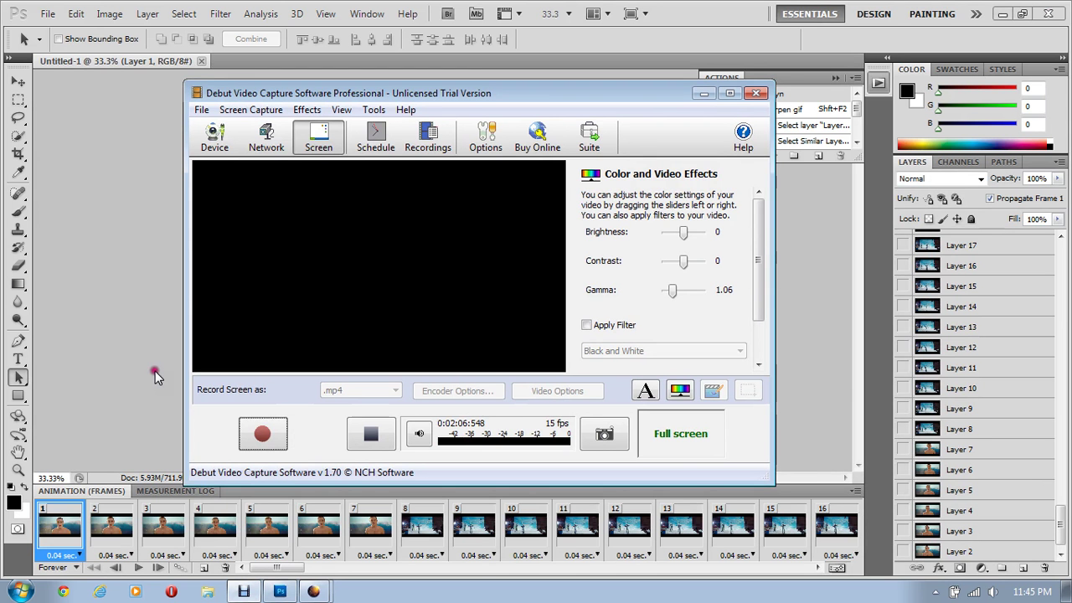
key(ctrl+F9)
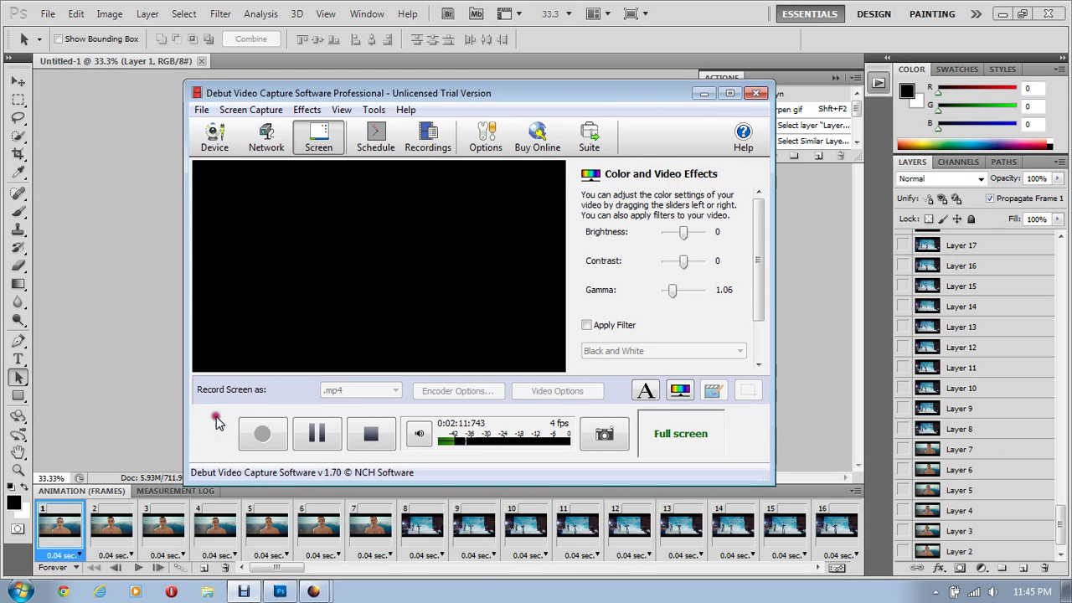
click(701, 94)
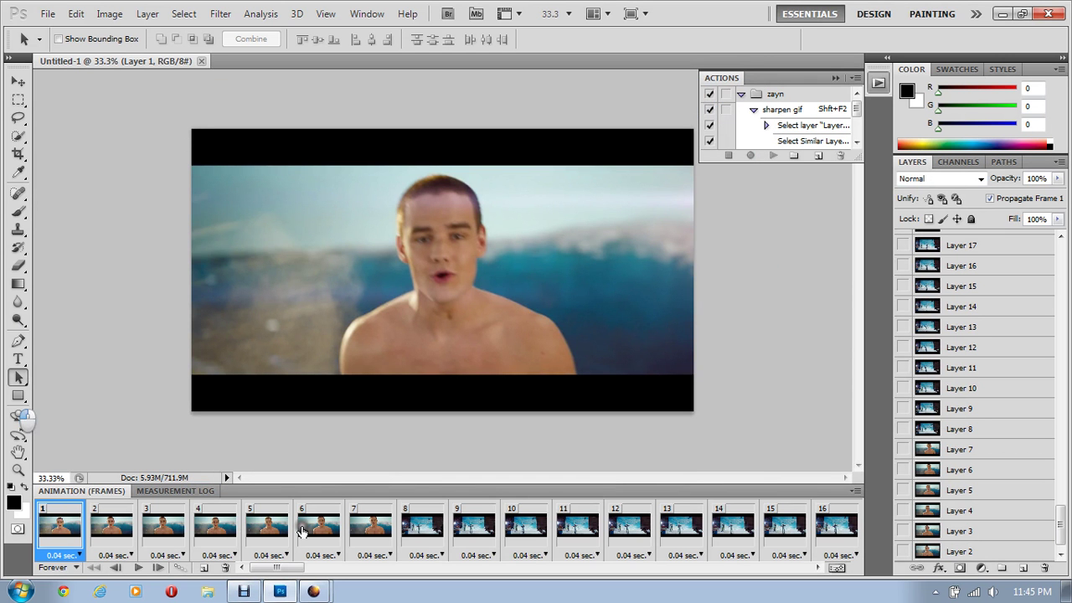
- Delete animation frames 1 to 16, covering the beach shot and the start of the ski scene
mouse_move(280, 568)
mouse_down()
mouse_move(468, 573)
mouse_move(273, 572)
mouse_up()
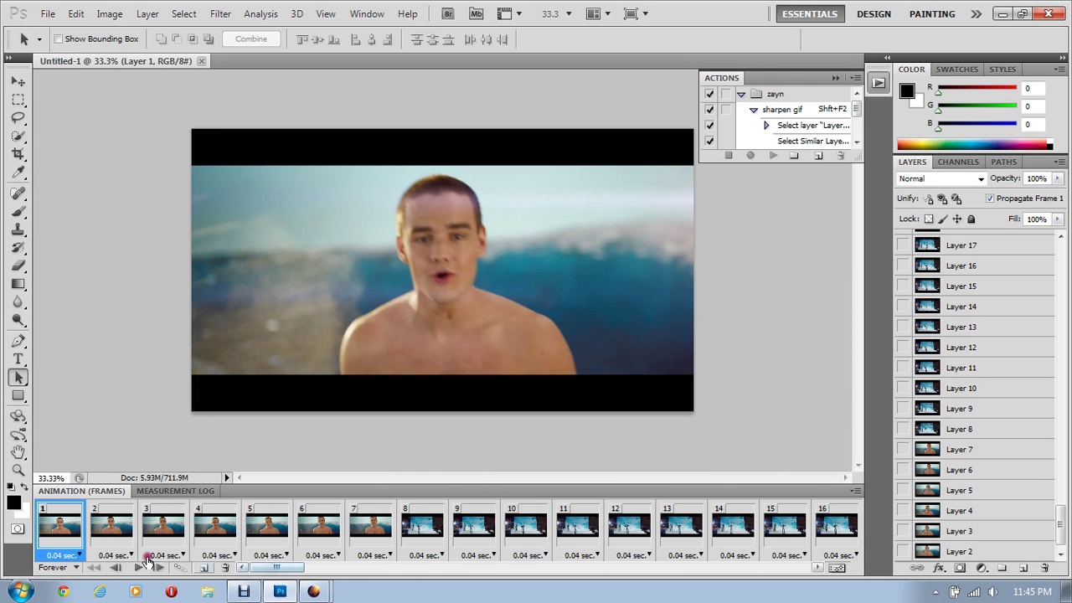
click(59, 527)
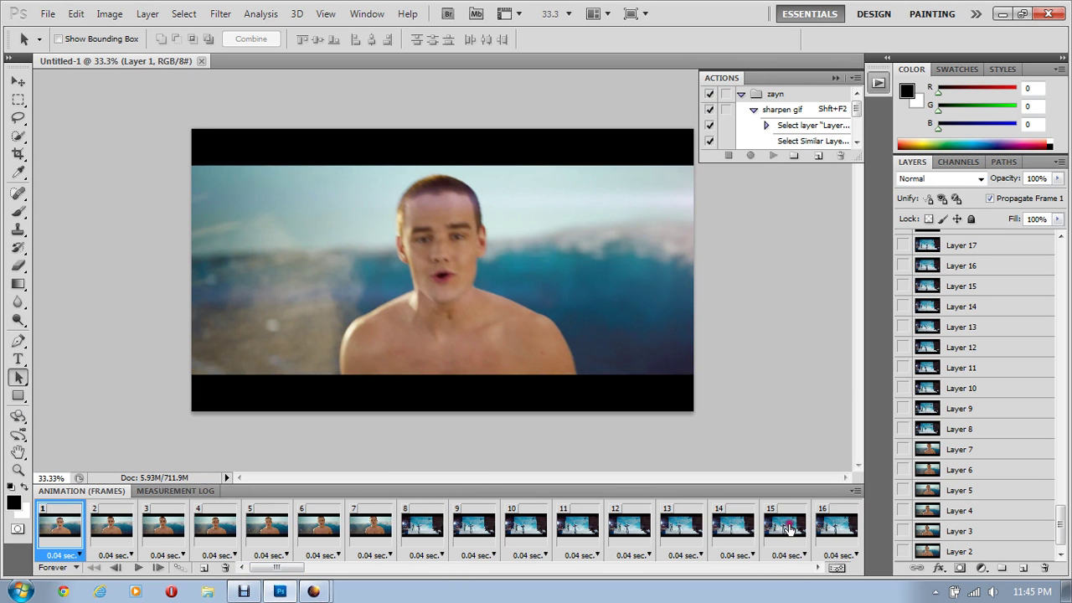
shift+click(835, 525)
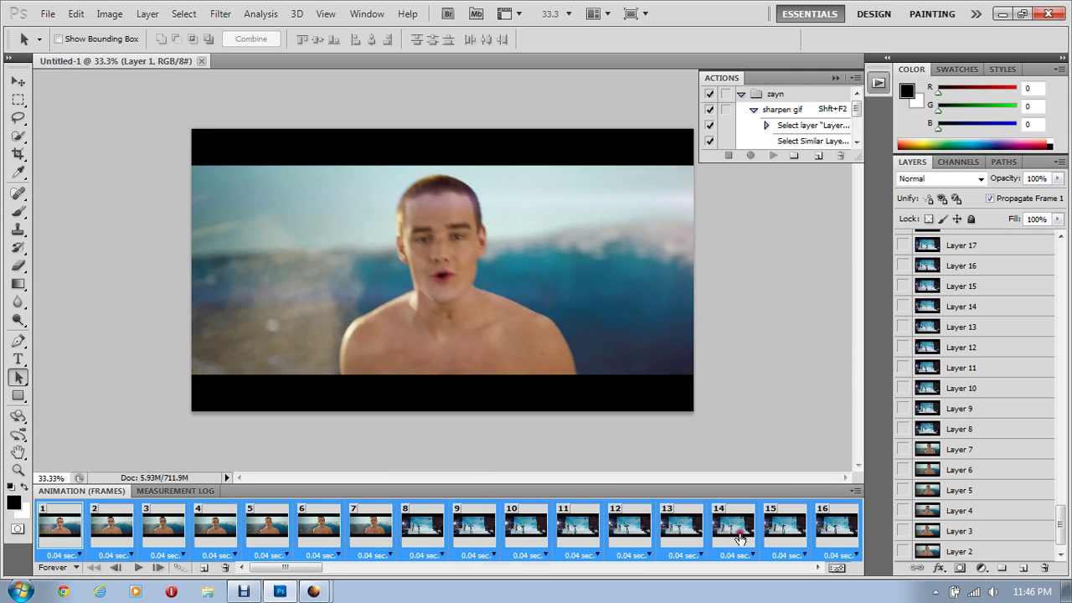
click(225, 569)
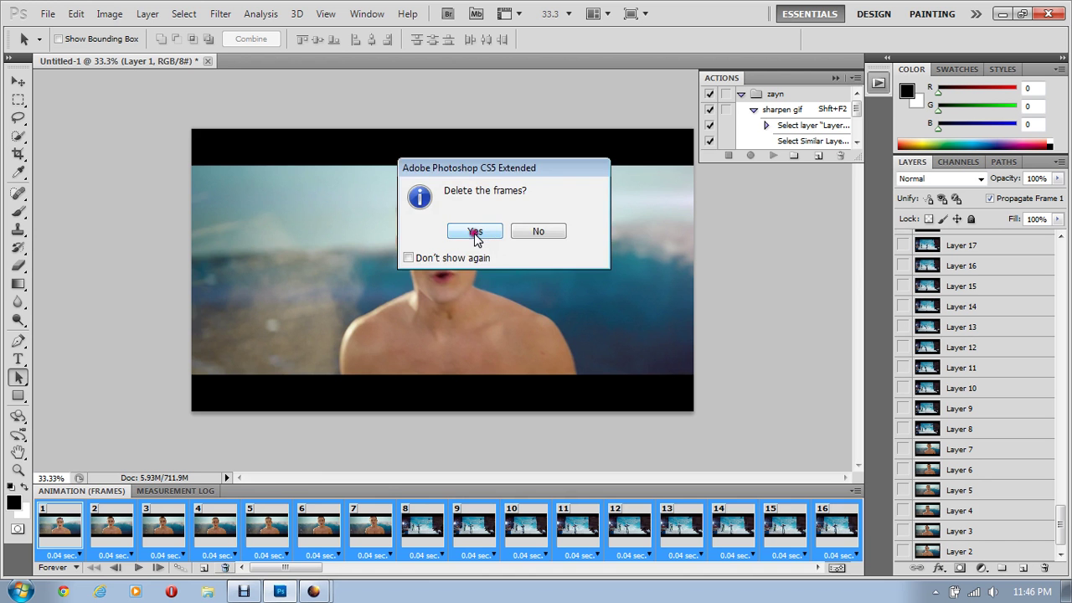
click(478, 231)
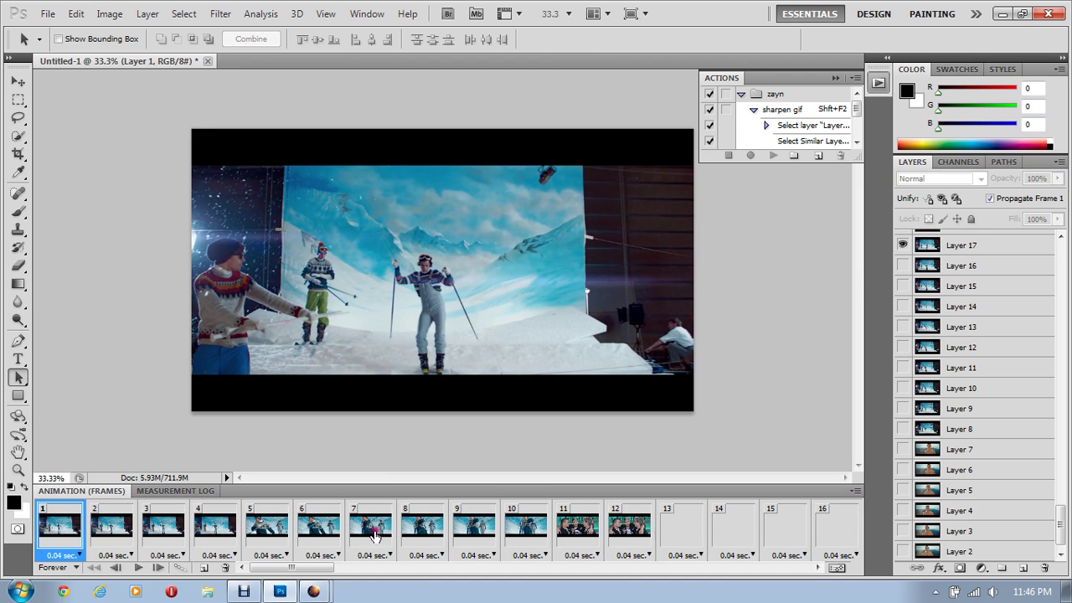
- Delete the remaining ski scene frames 1 to 10 at the start of the animation
shift+click(534, 528)
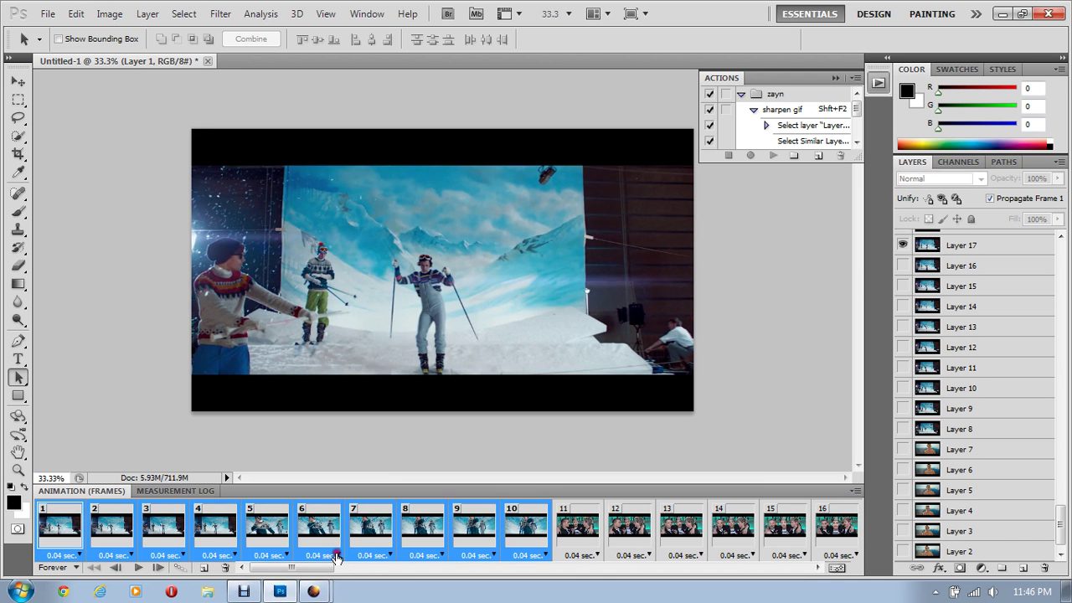
click(225, 568)
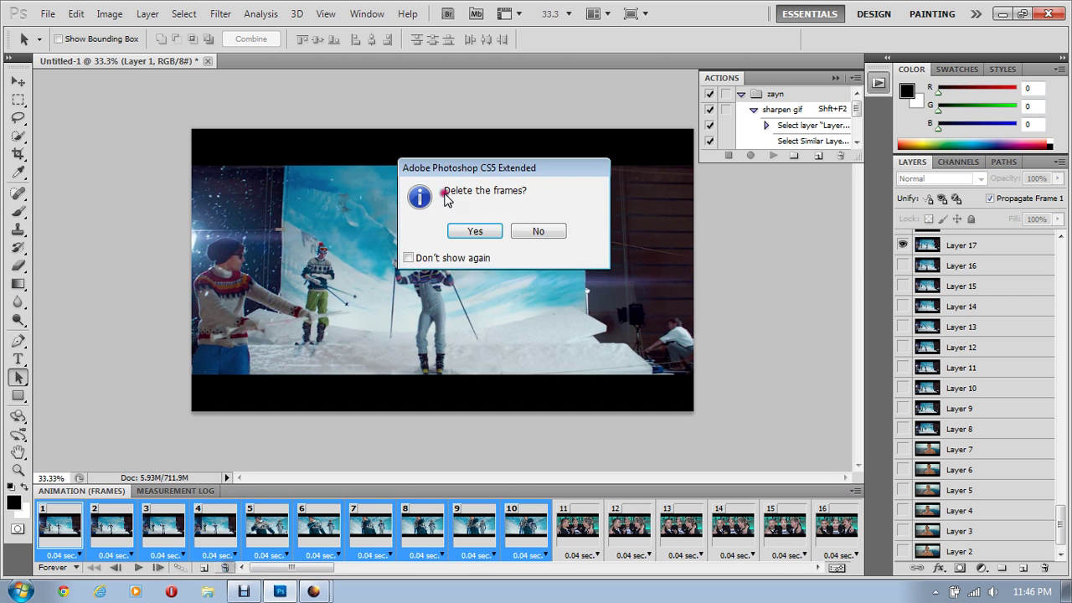
click(478, 229)
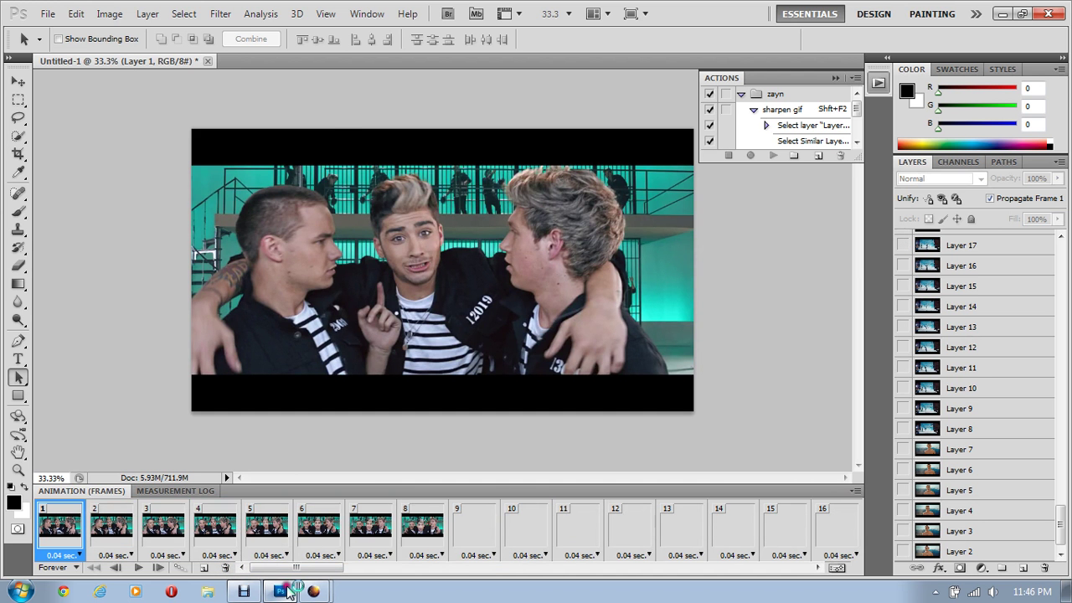
- Delete the unwanted frames from 38 through the last frame, 94, at the end of the animation
drag(306, 568, 787, 559)
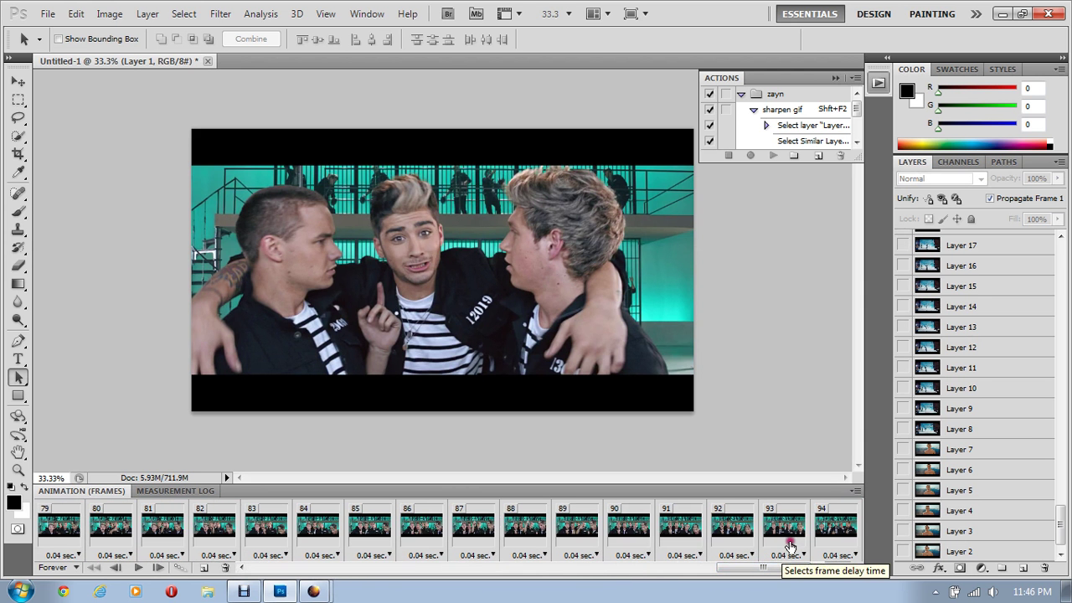
click(827, 532)
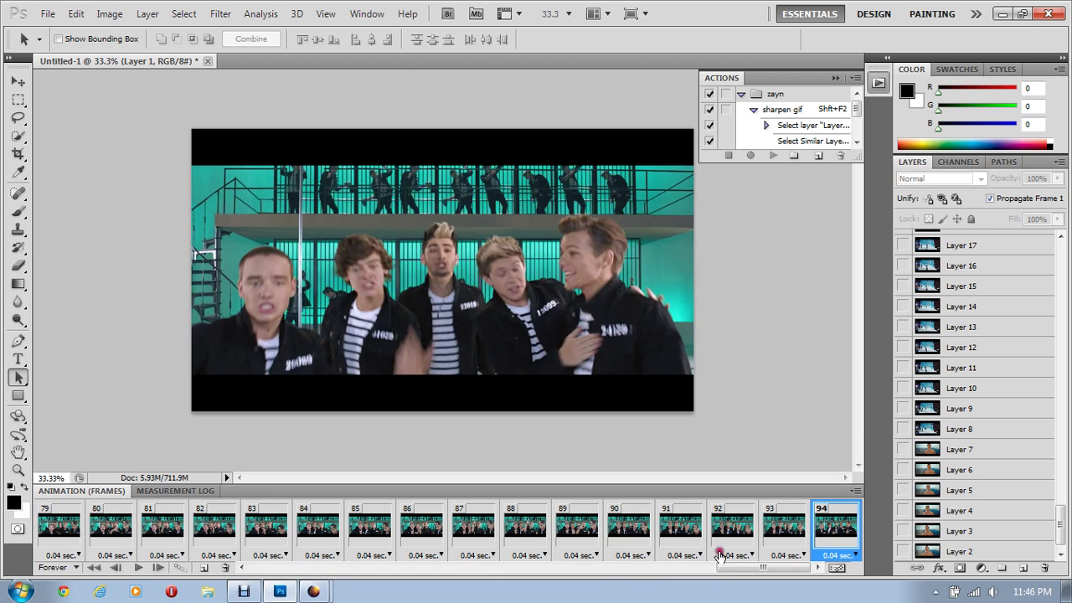
click(735, 568)
drag(735, 570, 552, 572)
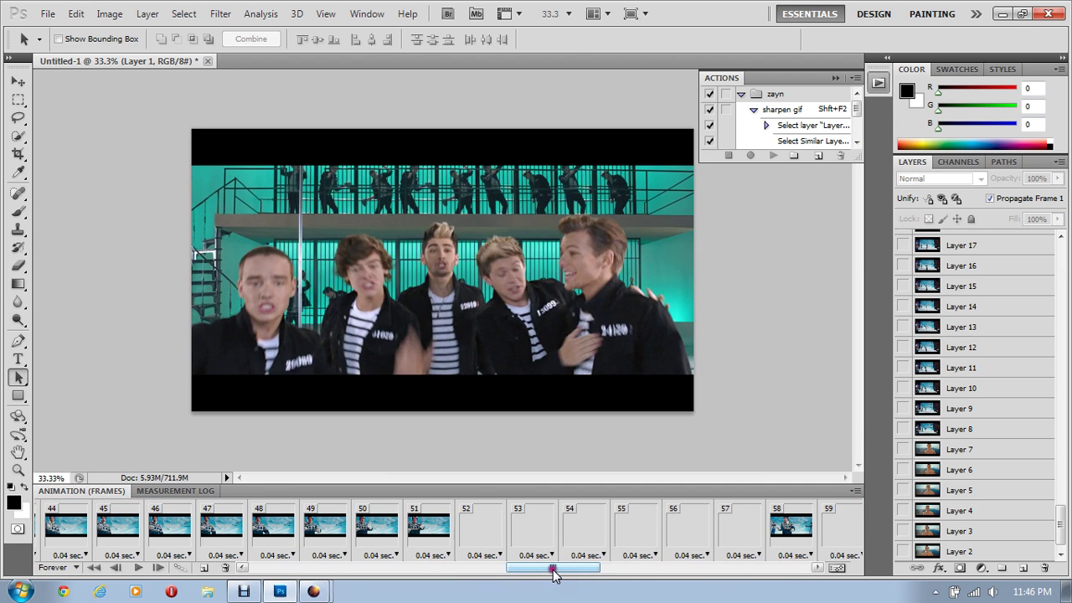
drag(554, 572, 479, 571)
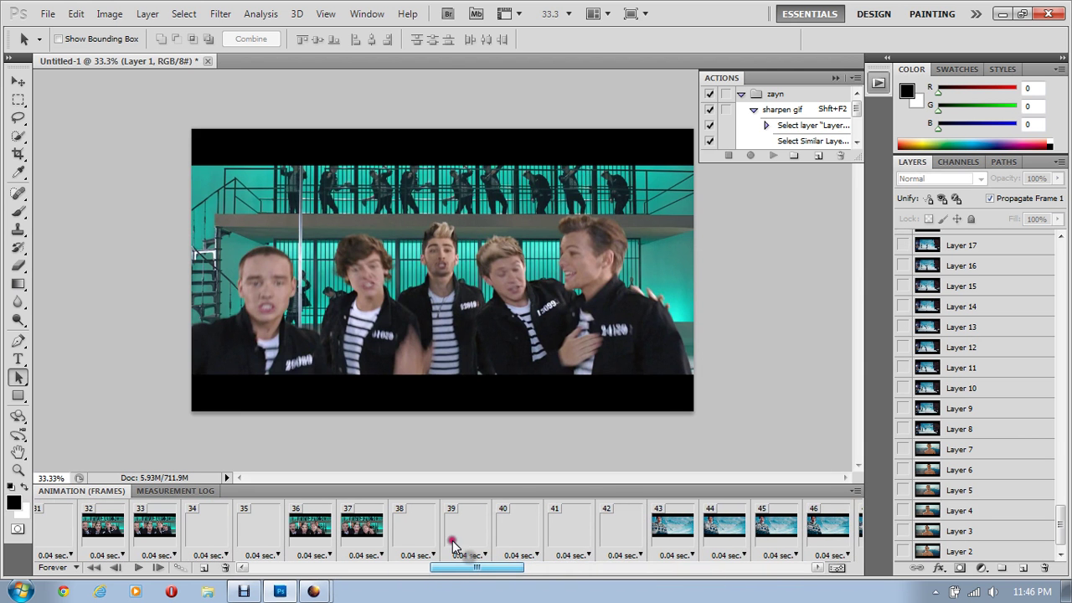
shift+click(420, 535)
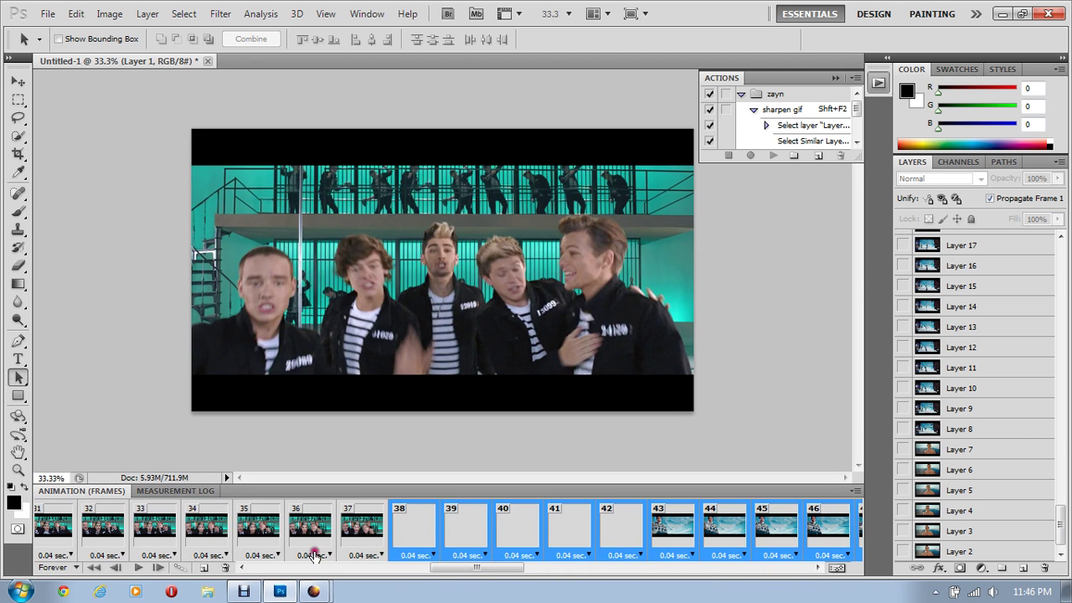
click(225, 568)
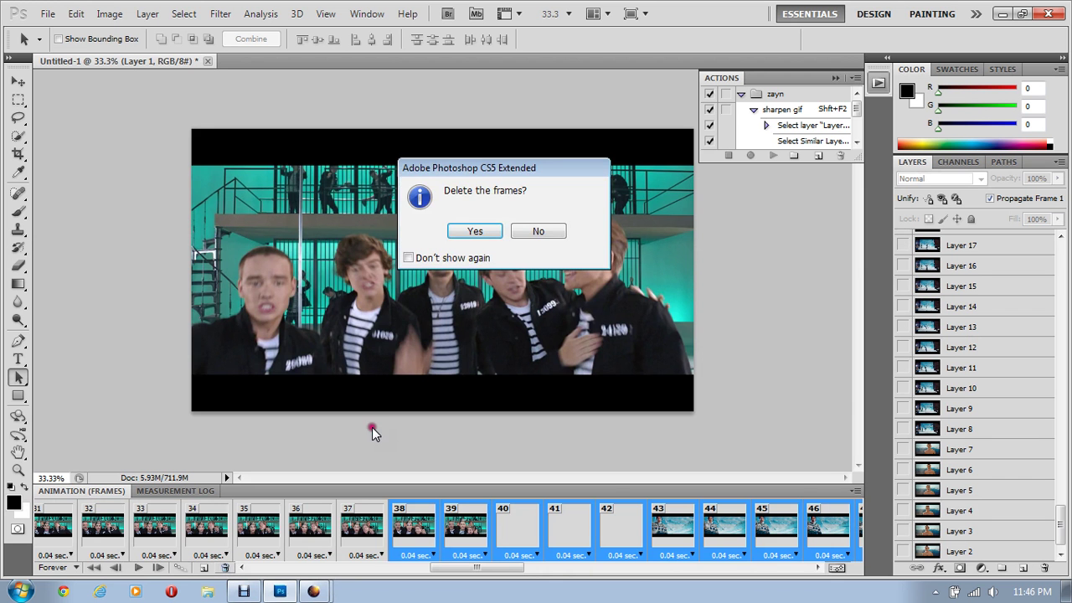
click(467, 231)
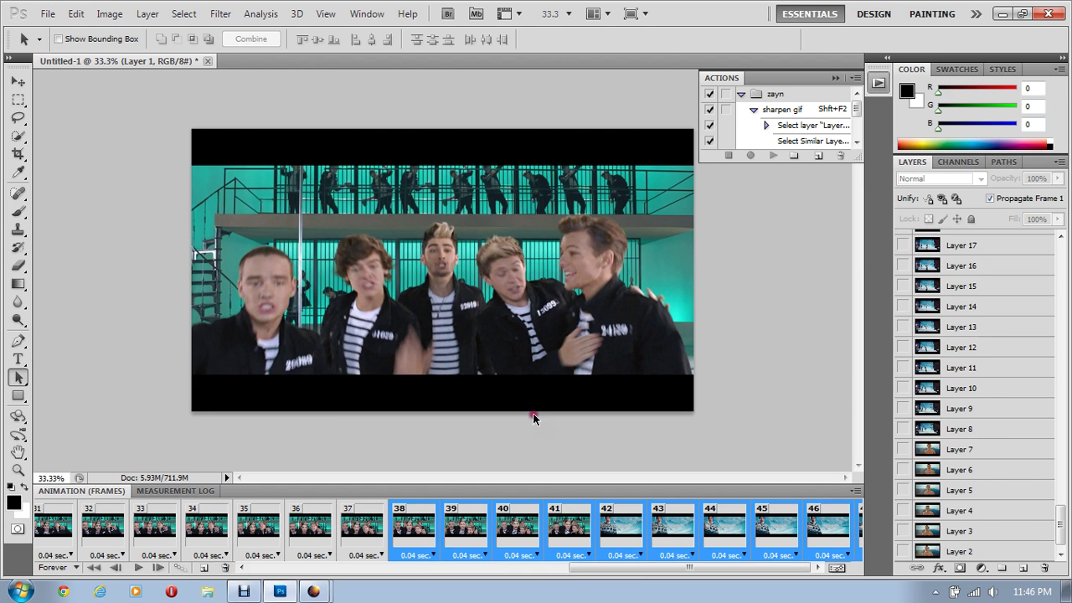
key(Left)
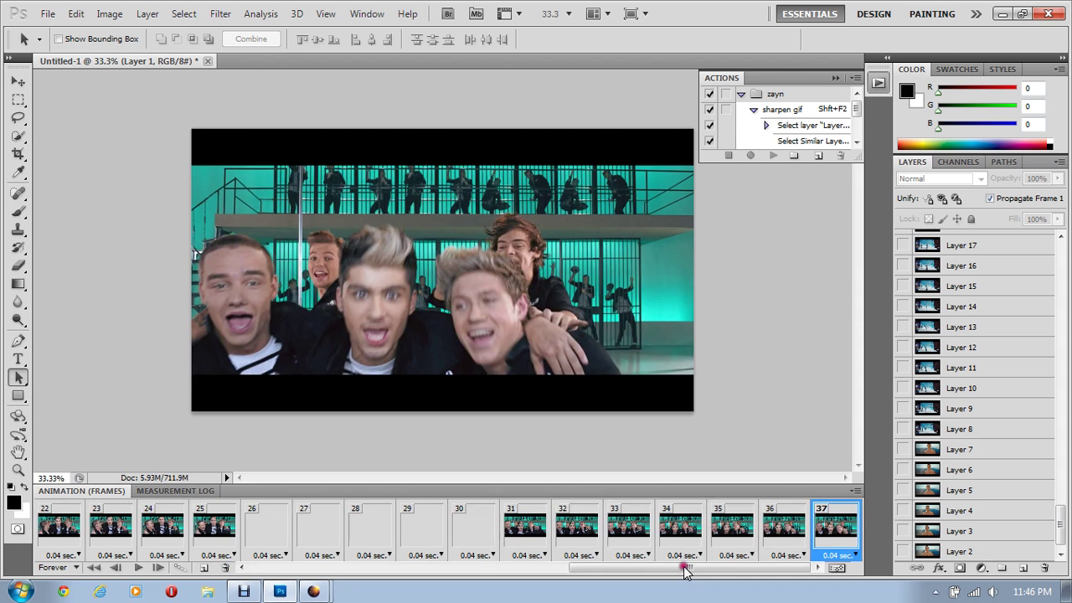
- Set the delay of all animation frames, 1 to 37, to 0.1 seconds and return to the first frame
drag(680, 567, 308, 581)
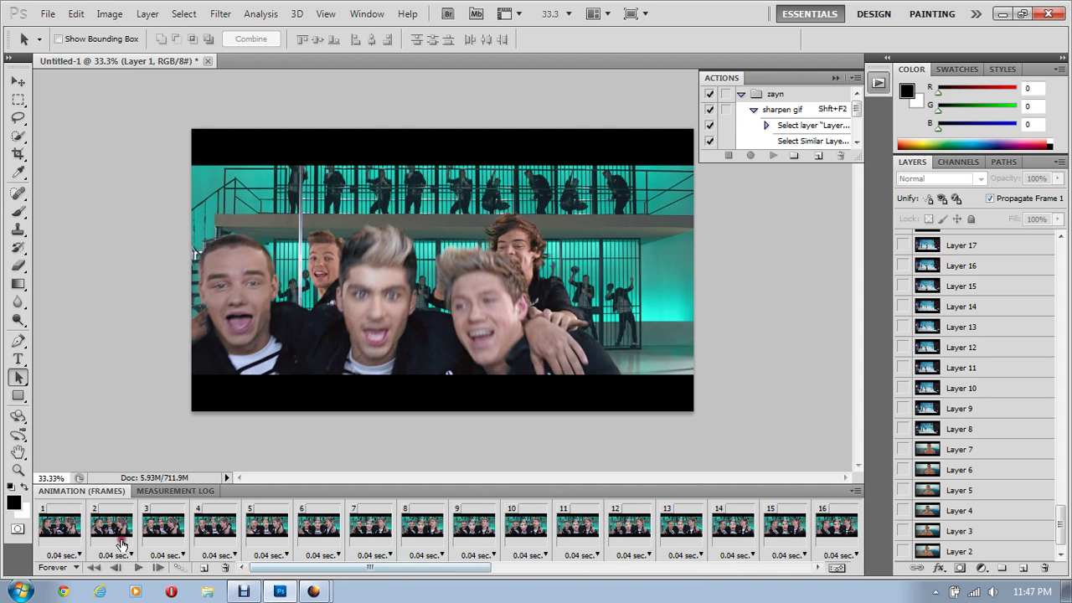
click(68, 536)
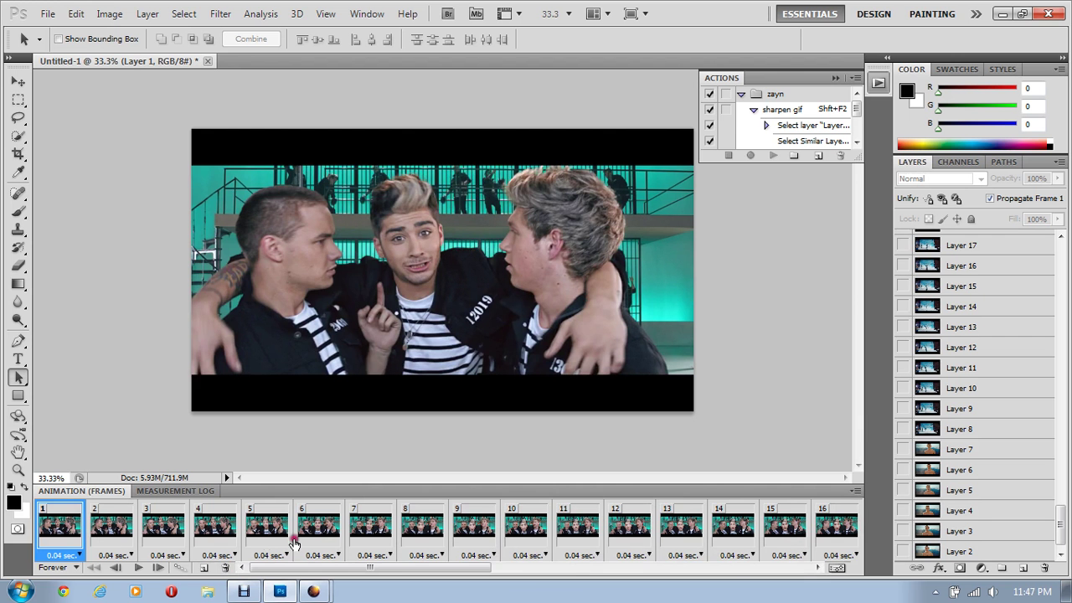
mouse_move(397, 567)
mouse_down()
mouse_move(733, 569)
mouse_move(753, 550)
mouse_move(800, 546)
mouse_up()
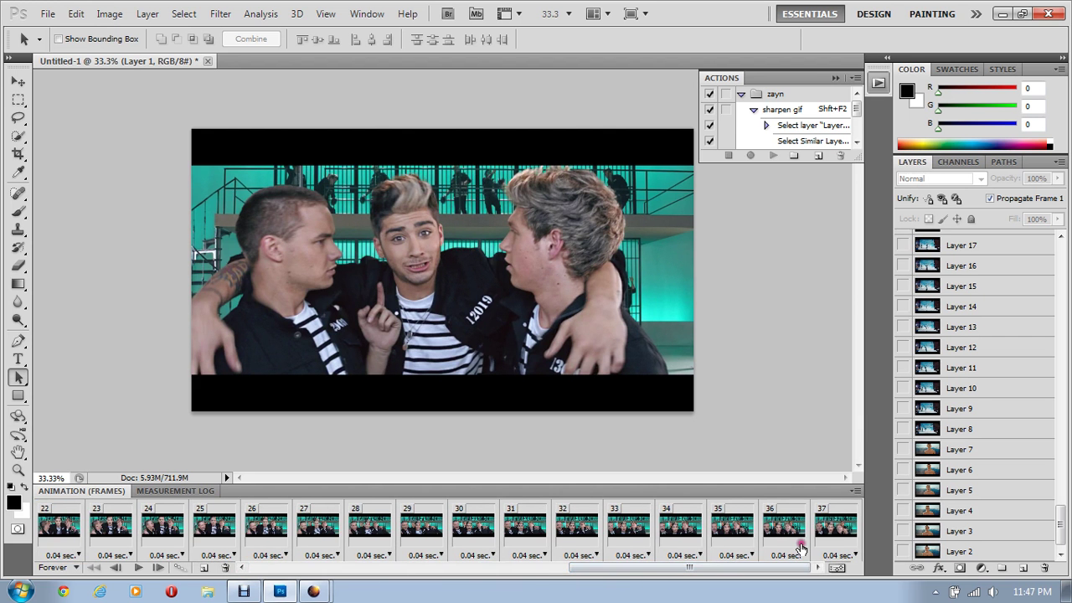
shift+click(827, 526)
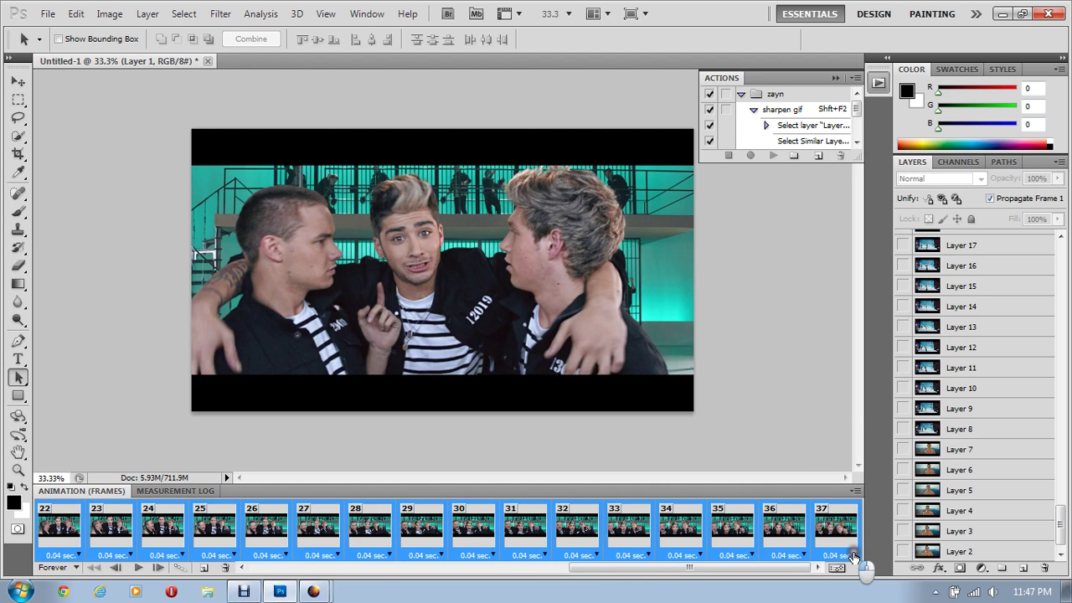
click(849, 554)
click(854, 386)
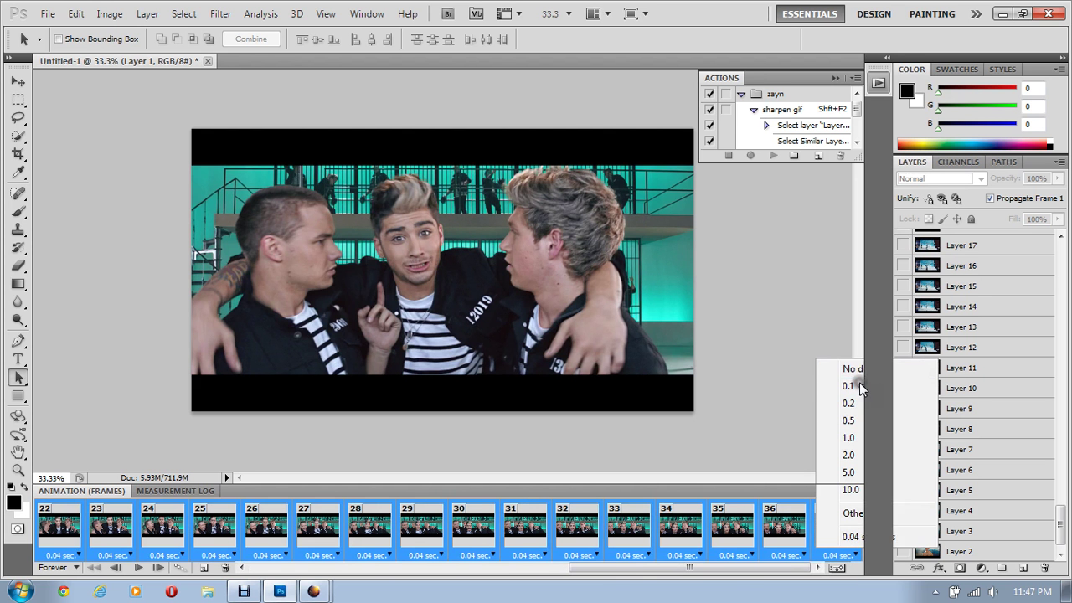
drag(736, 568, 402, 594)
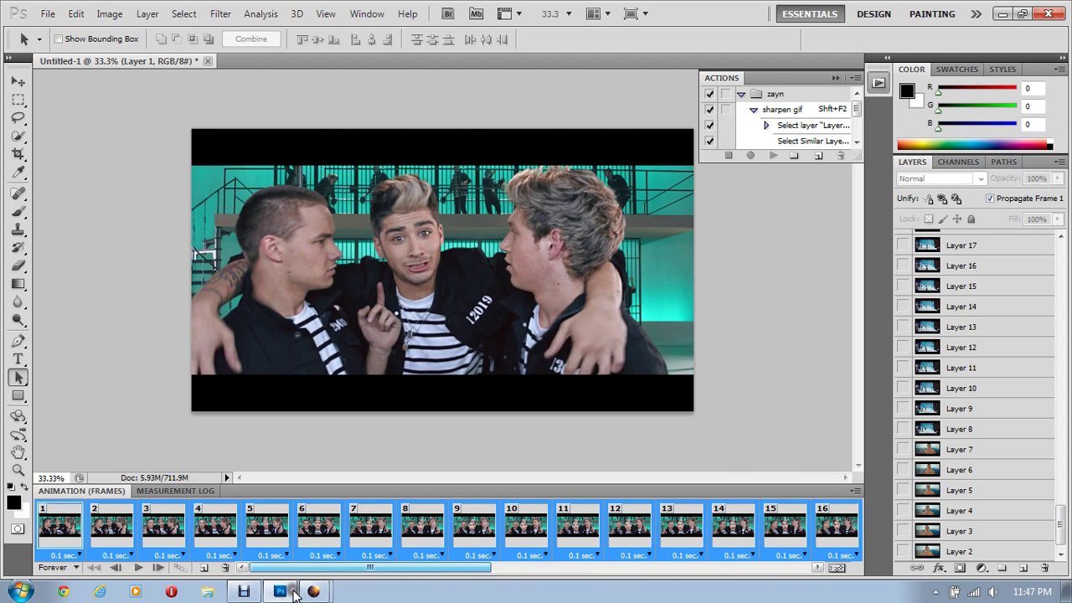
click(422, 534)
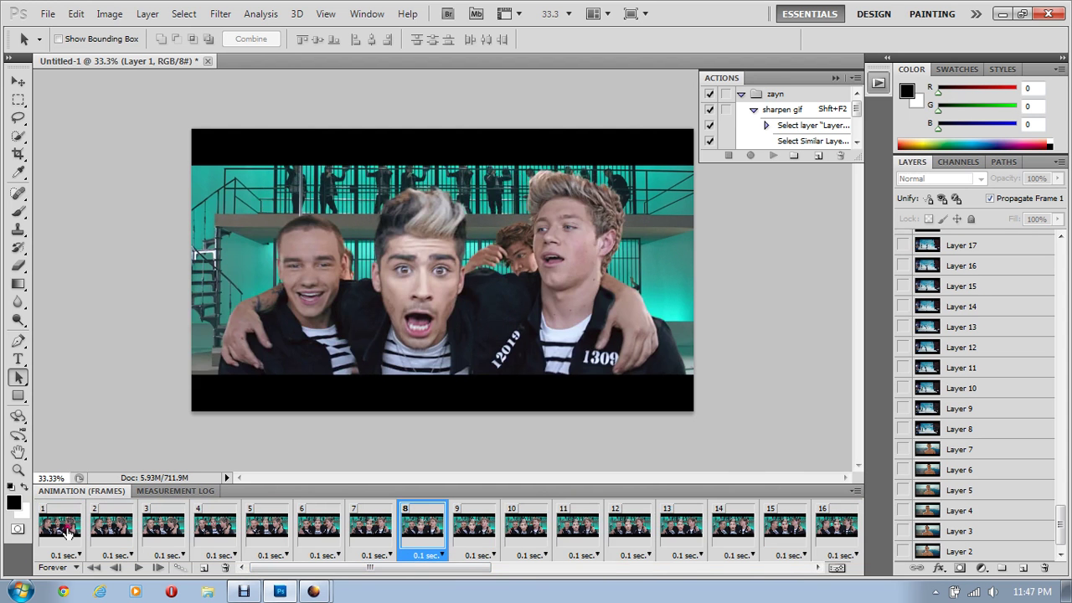
click(67, 534)
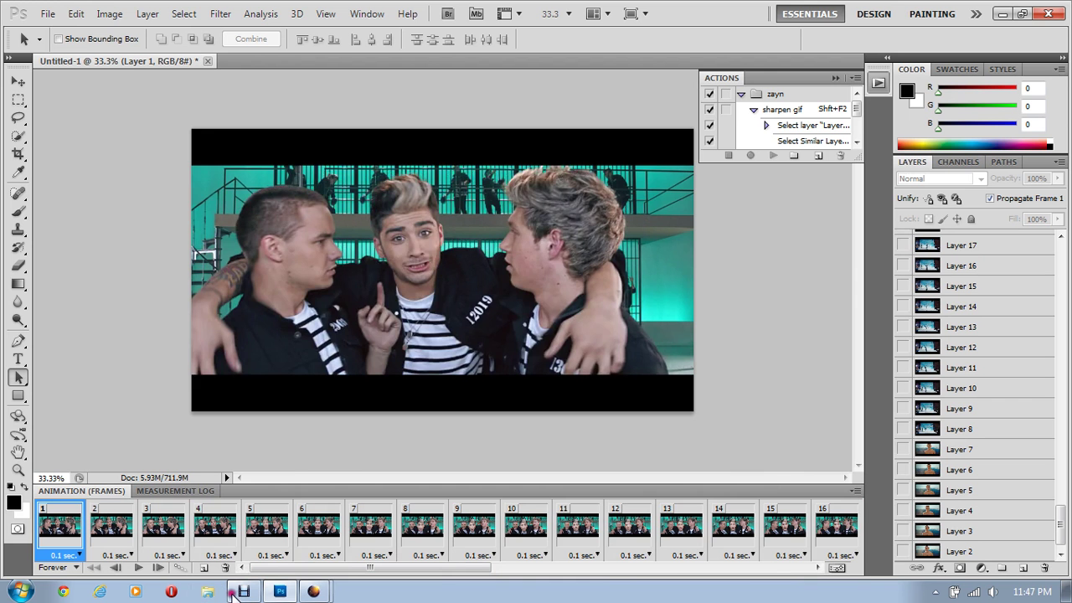
click(244, 592)
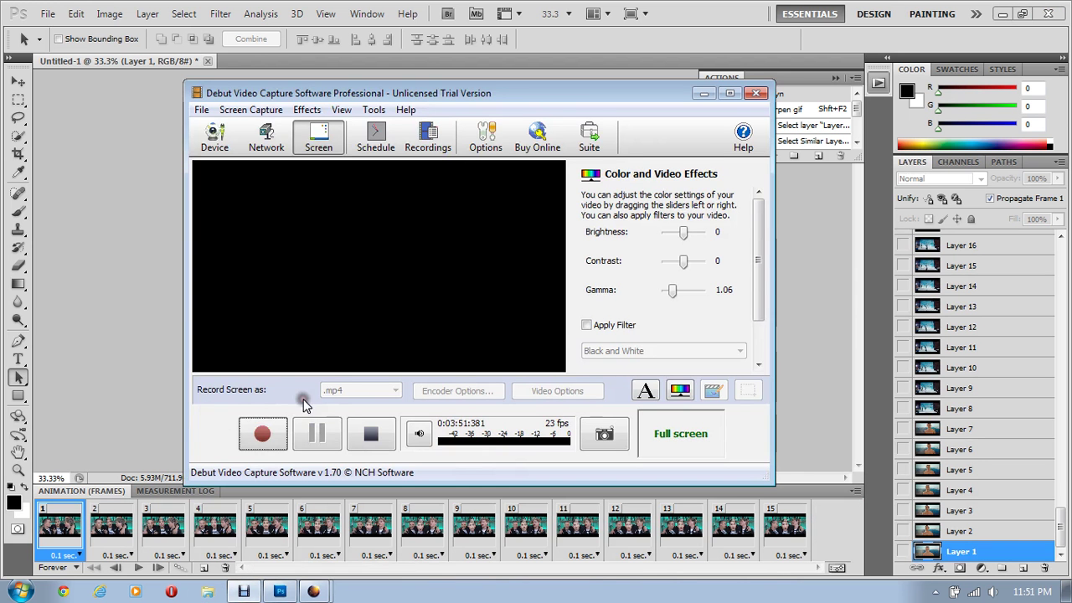
click(306, 410)
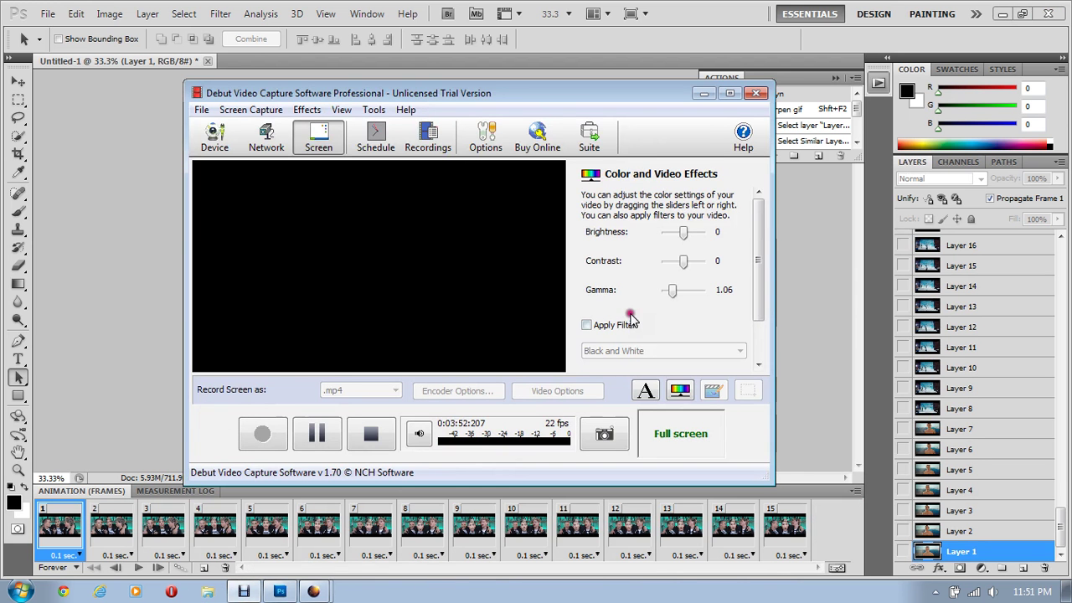
click(704, 97)
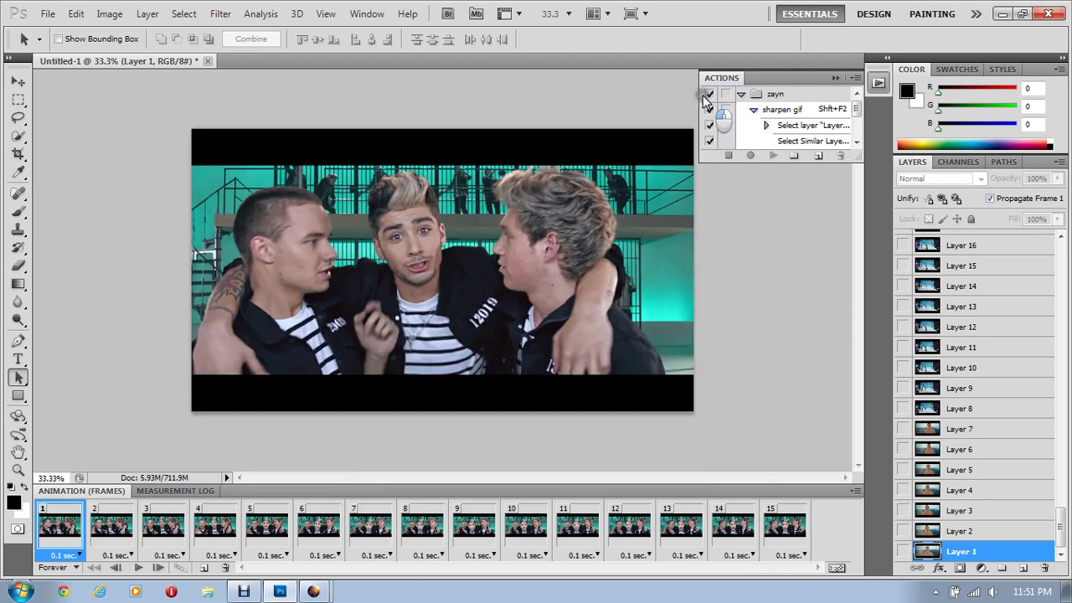
- Play the animation as a preview, stop it and return to the first frame
click(139, 568)
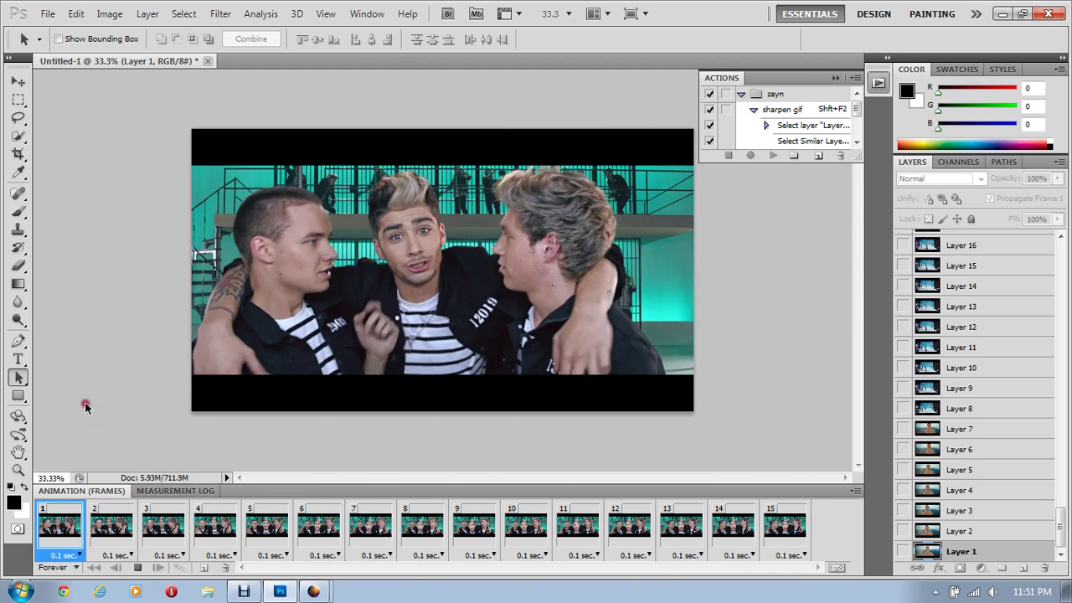
key(space)
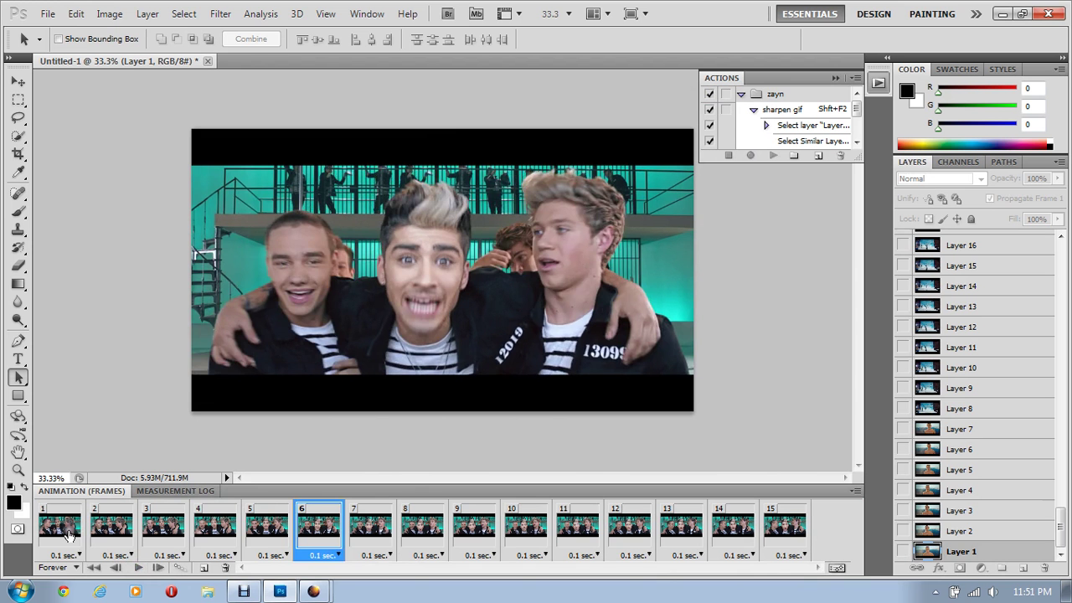
click(71, 529)
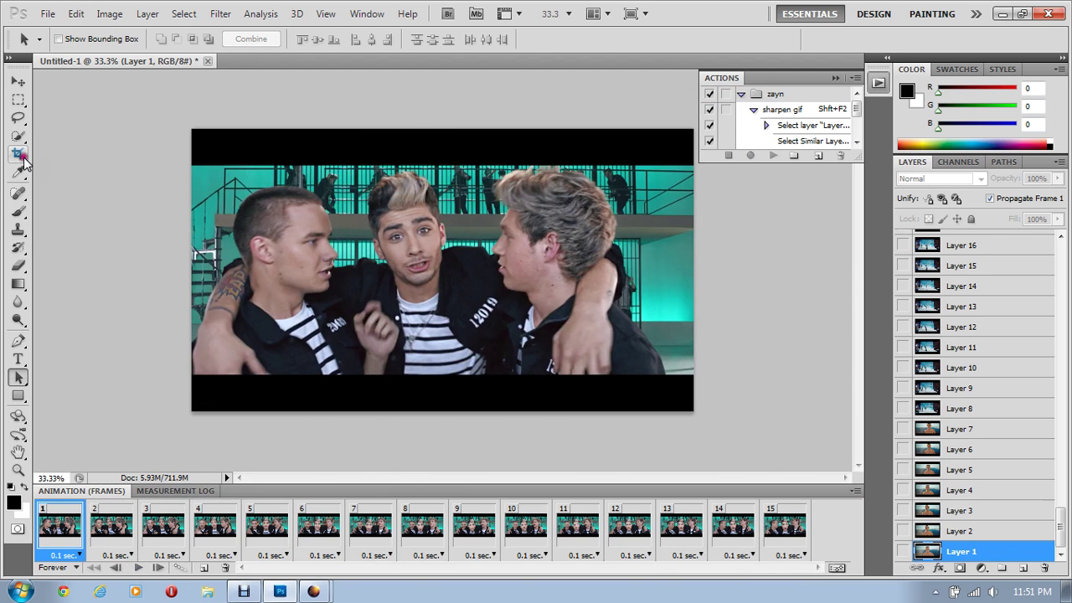
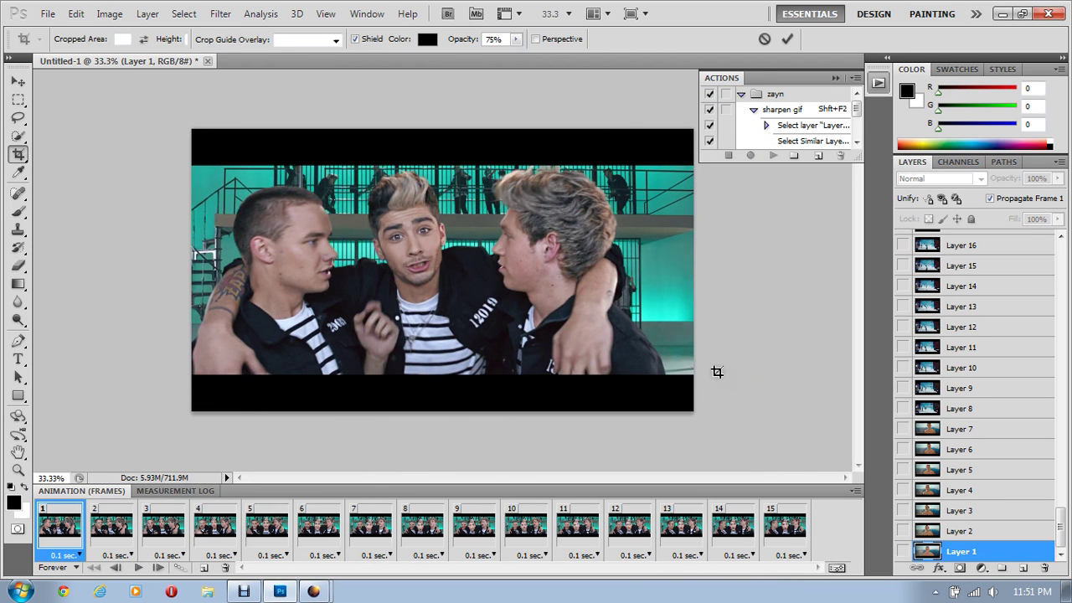
- Crop the canvas to remove the black bars above and below the picture
click(788, 39)
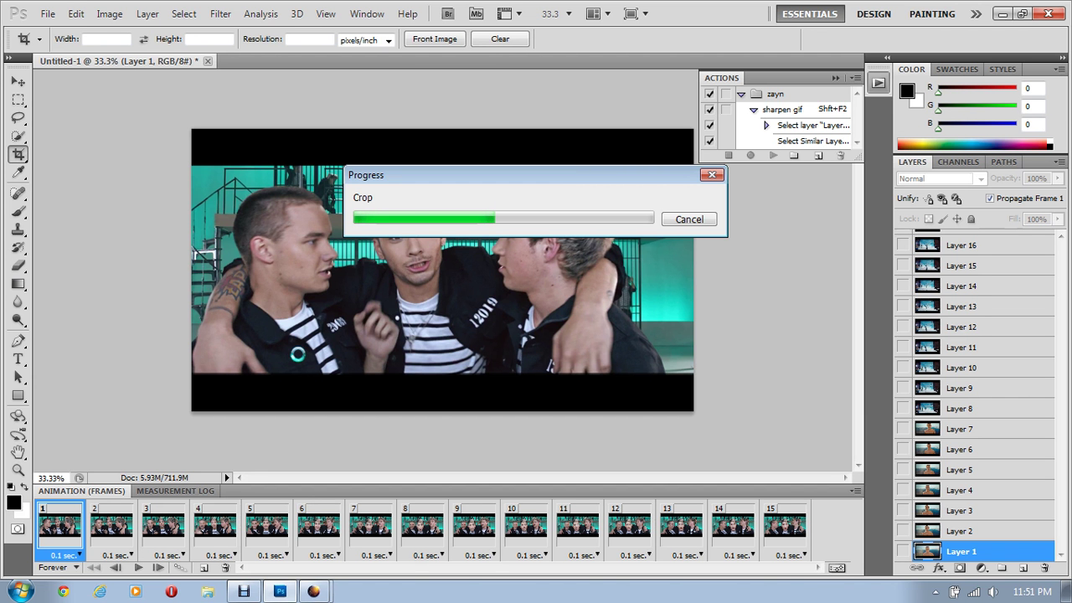
click(246, 592)
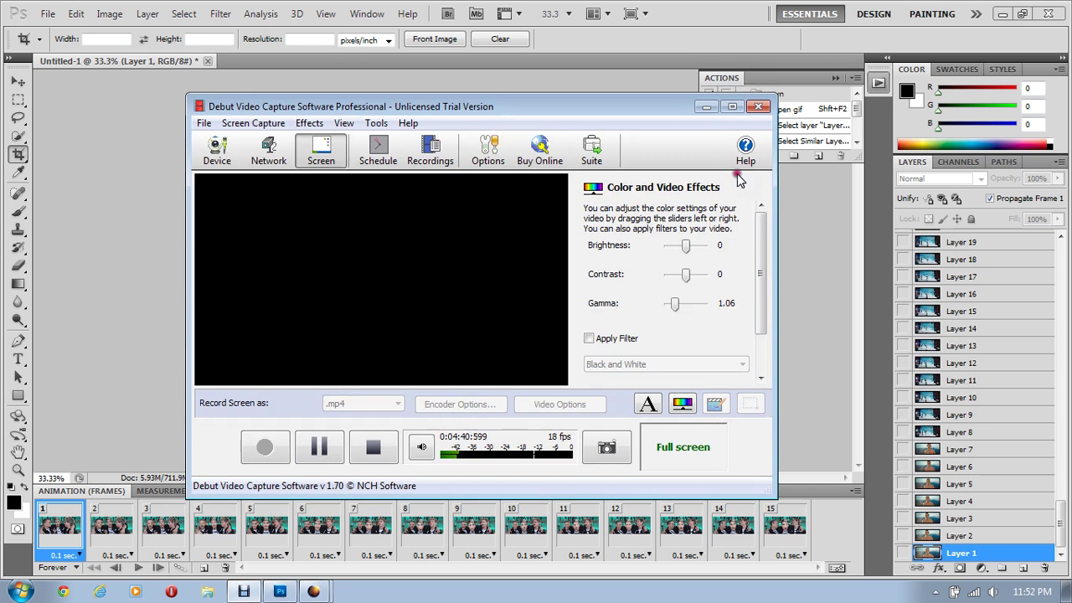
click(706, 107)
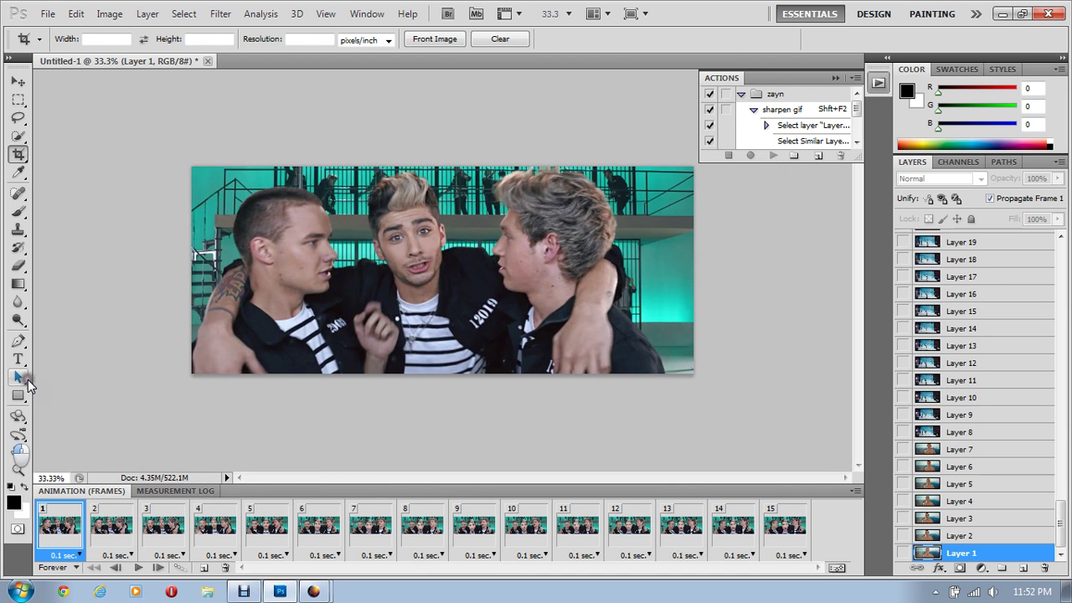
- Resize the image to a width of 450 pixels with proportions constrained
click(19, 378)
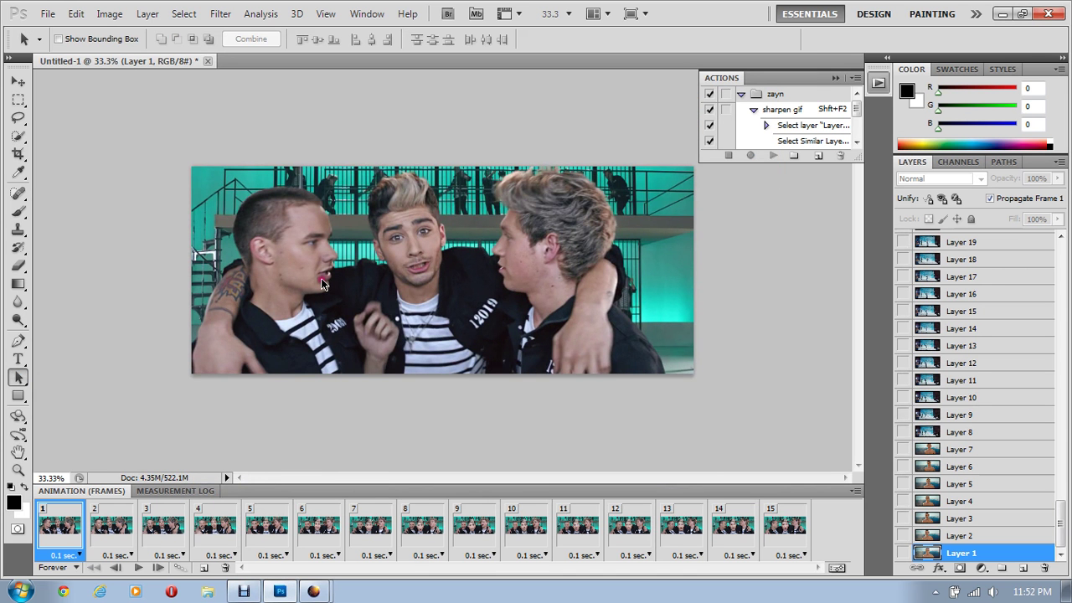
click(110, 13)
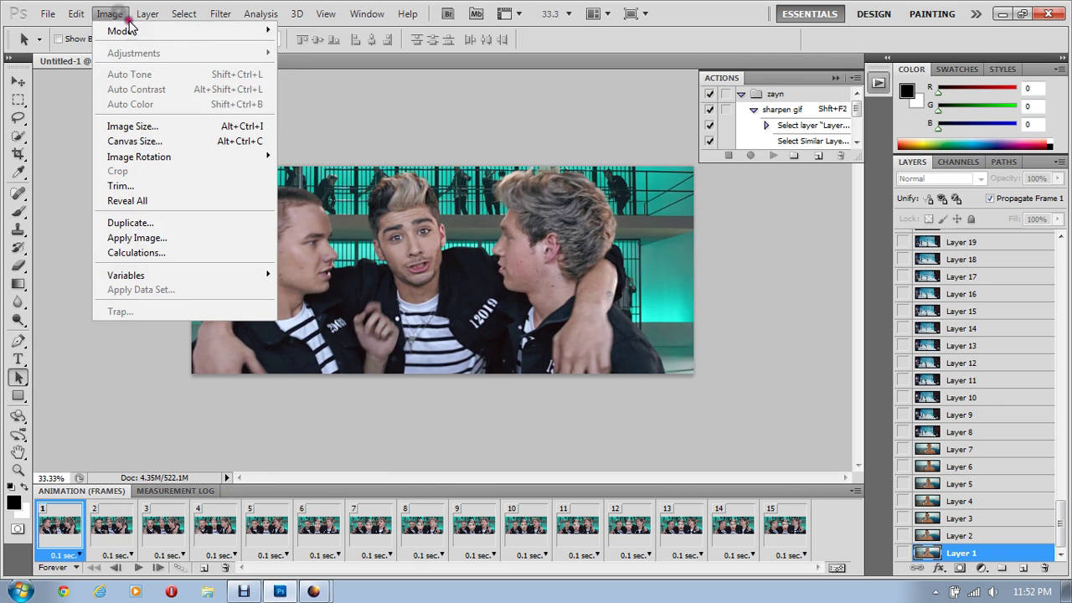
click(158, 128)
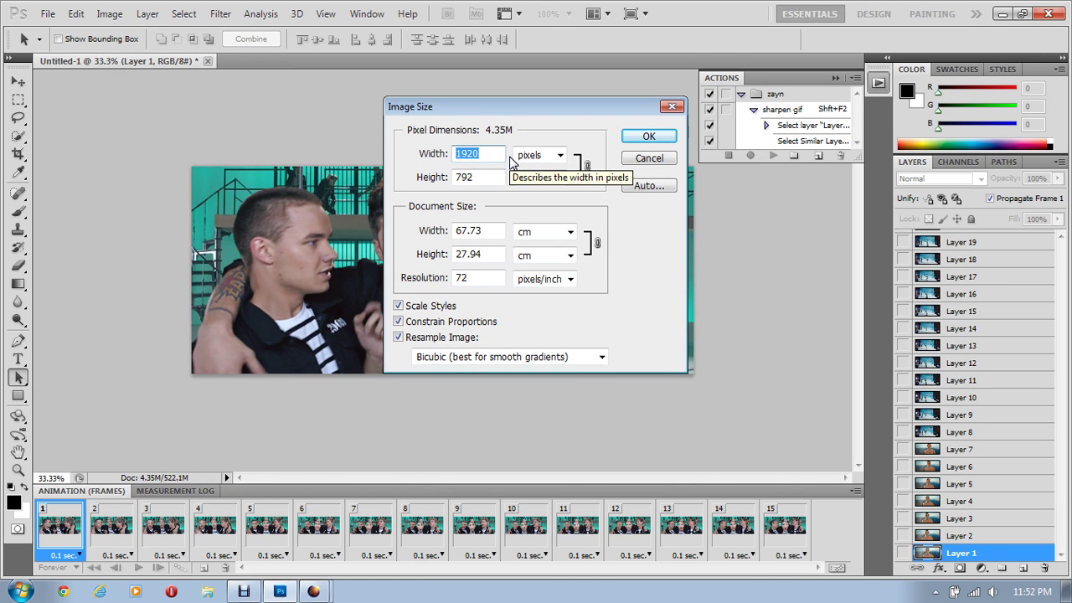
text(450)
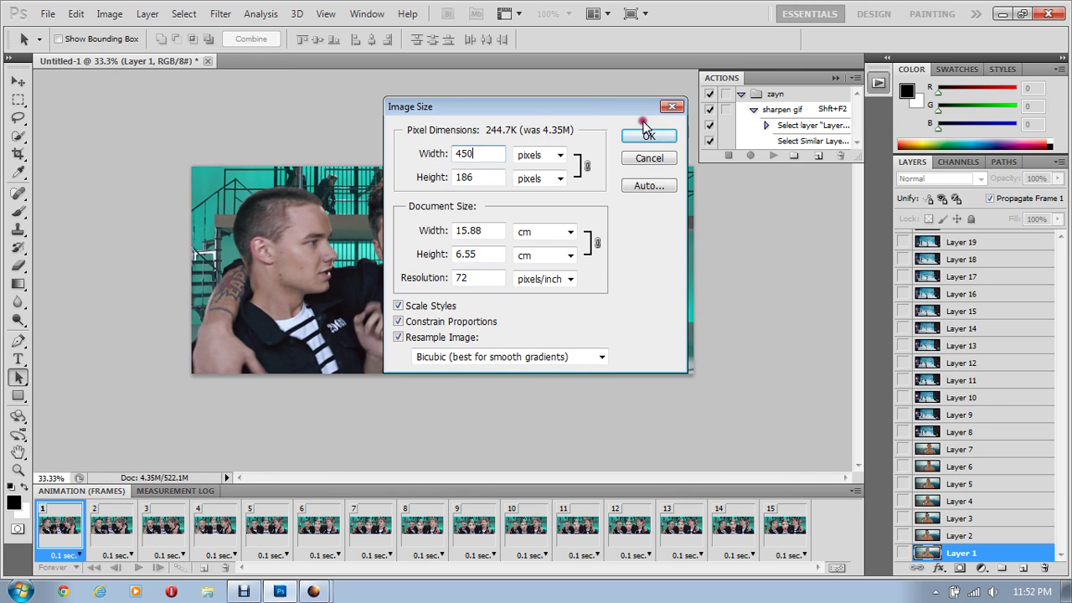
click(651, 134)
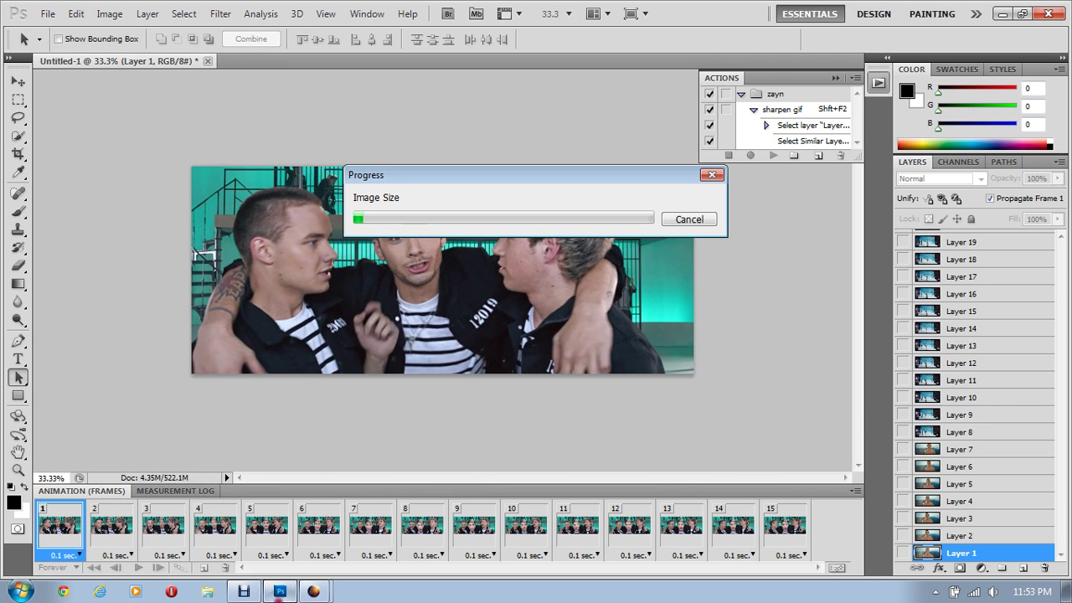
click(244, 591)
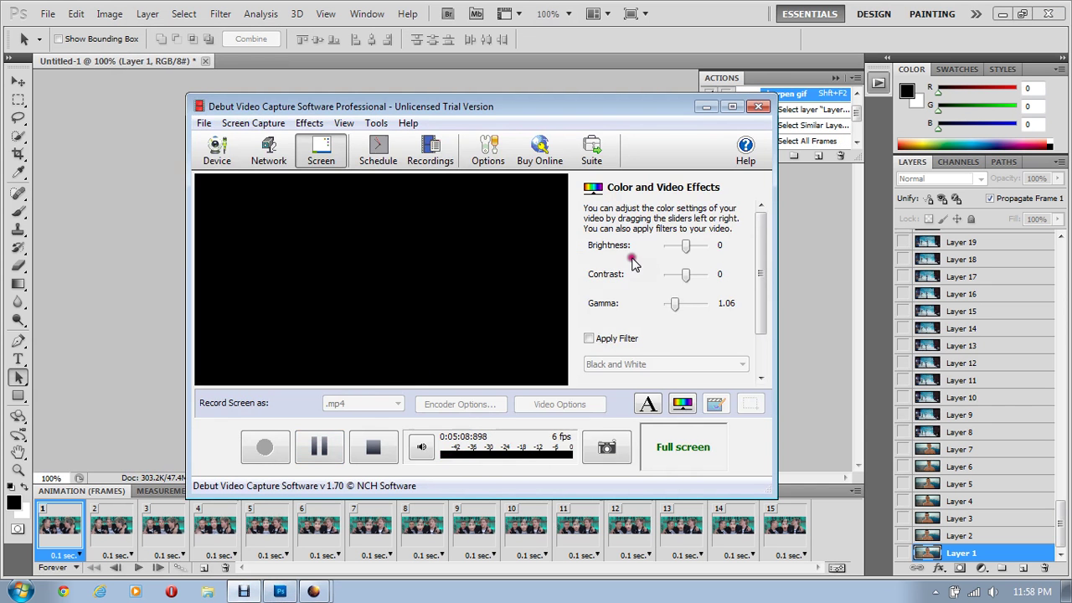
click(706, 109)
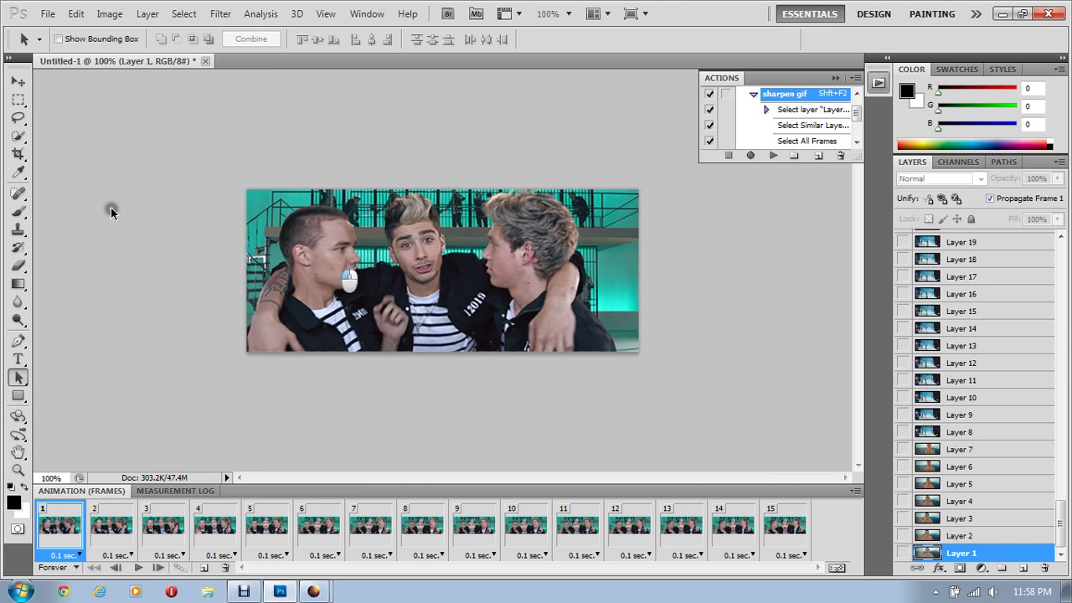
click(47, 14)
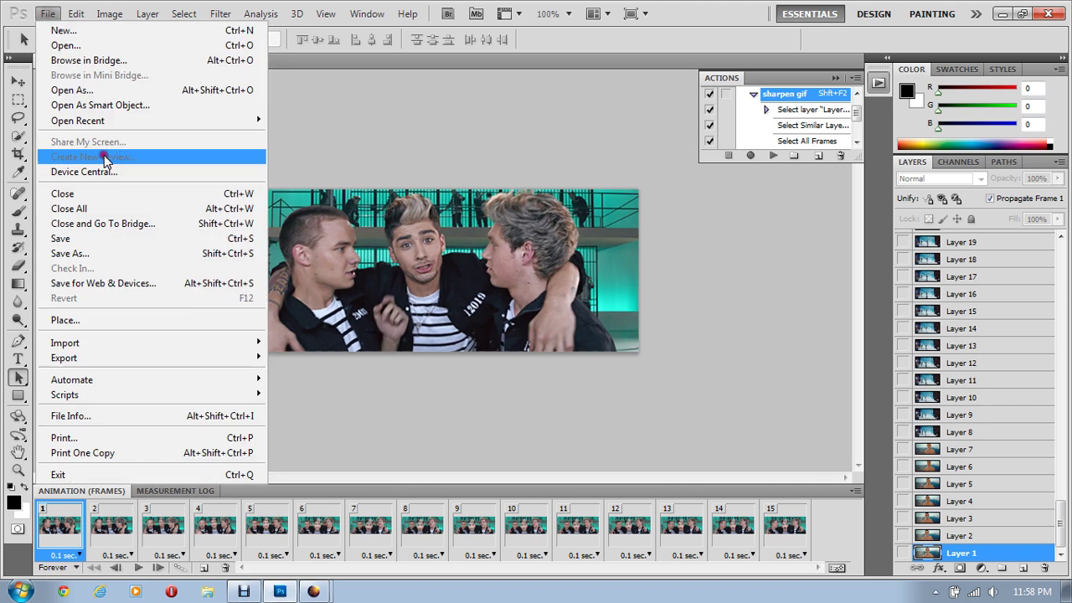
click(465, 434)
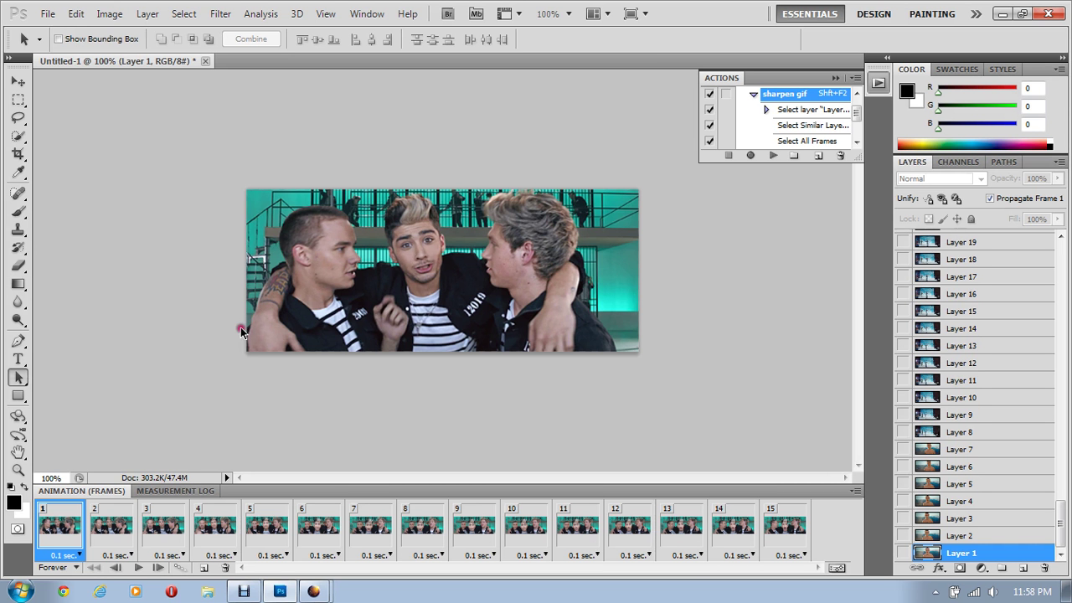
click(18, 469)
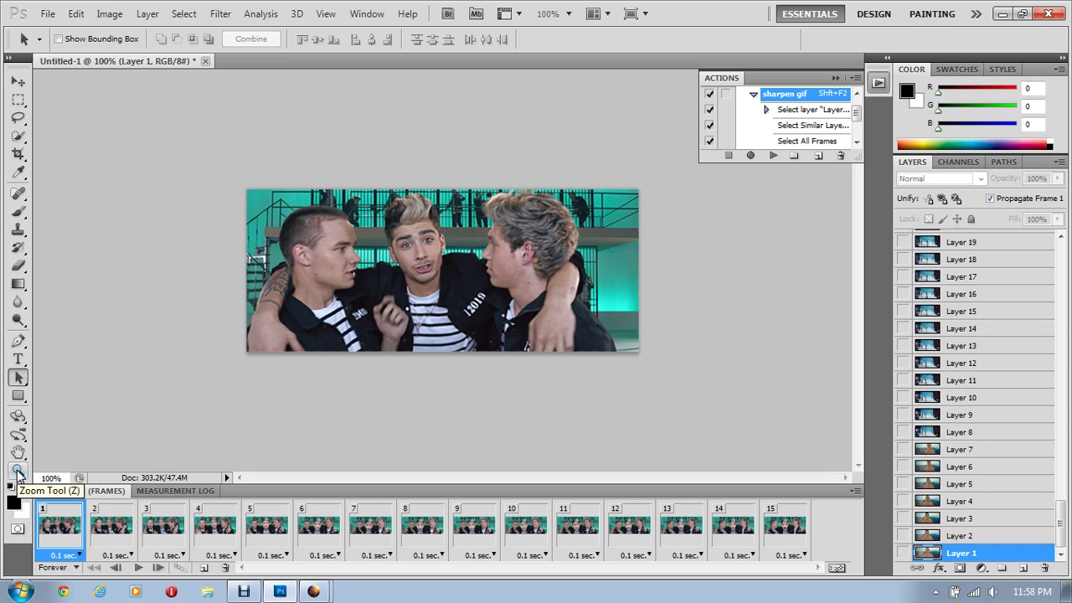
- Run the "sharpen gif" action to turn the frames into a single smart object layer with a Smart Sharpen filter
key(shift+F2)
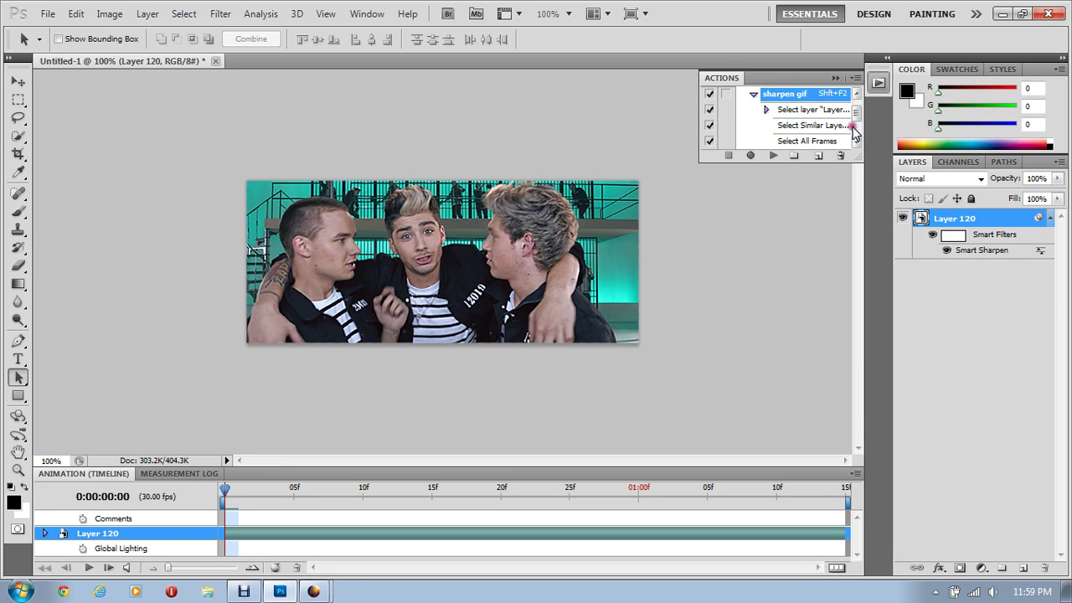
scroll(854, 129, up, 1)
scroll(856, 117, down, 2)
scroll(856, 113, up, 2)
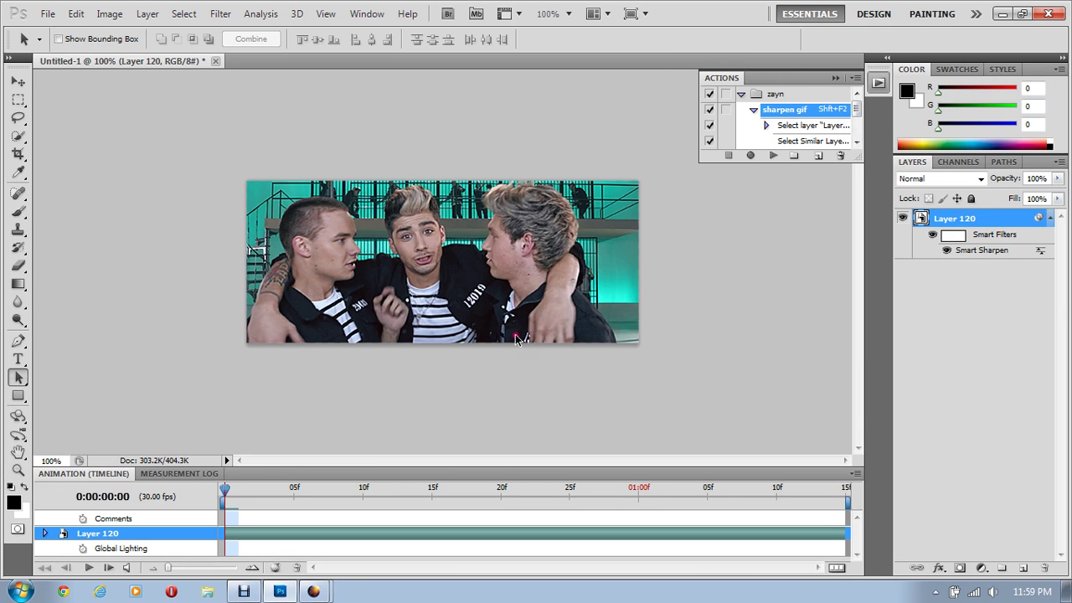
- Open the coloring files 247-charmingcoloring.psd and bieberpsds #10.psd together from the psds folder
click(45, 15)
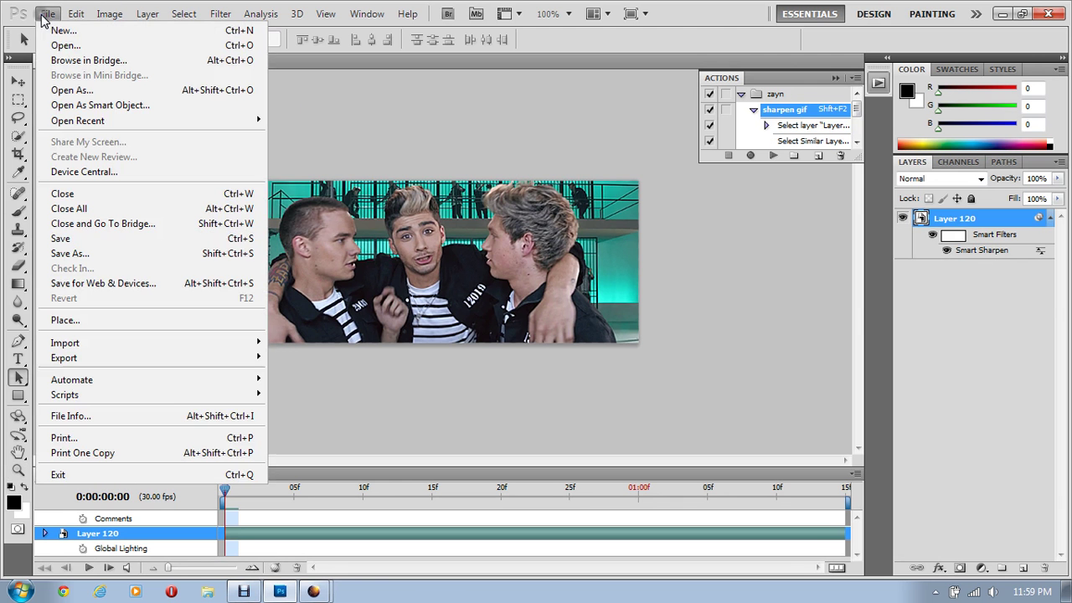
click(67, 47)
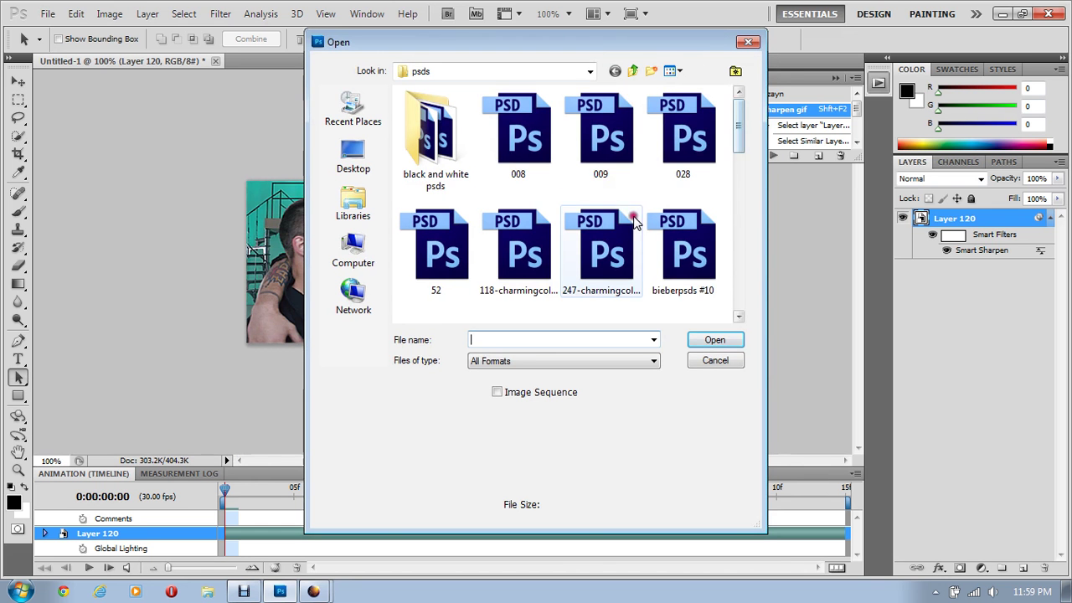
key(space)
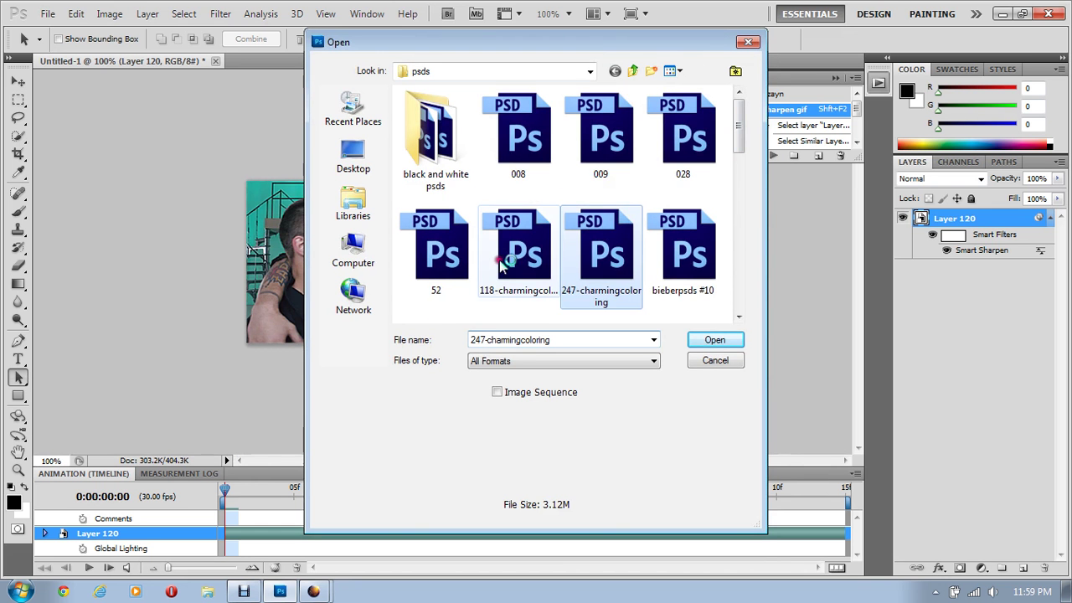
click(511, 272)
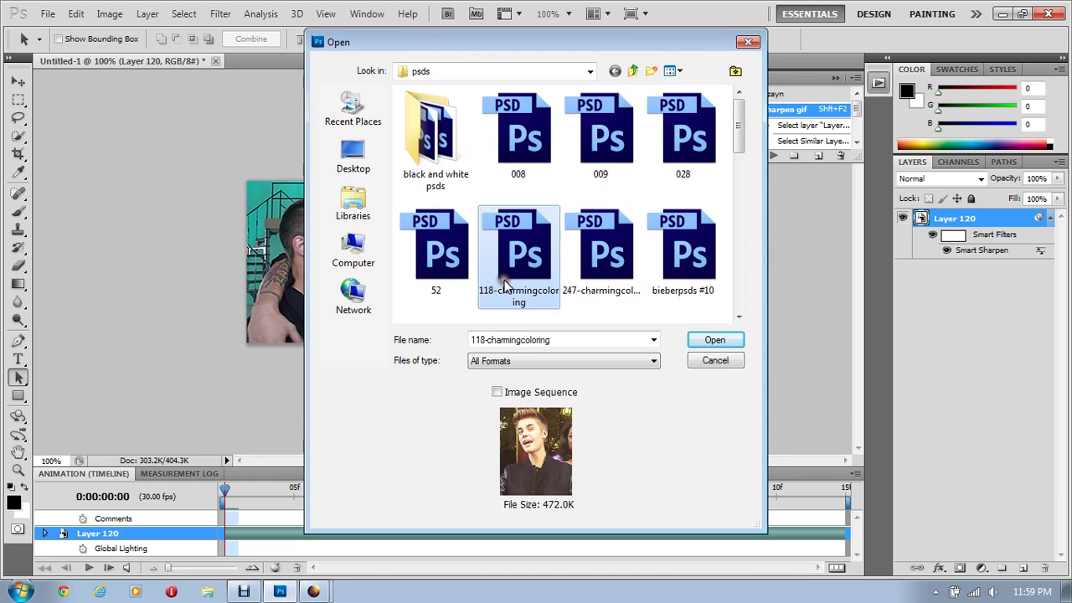
click(628, 267)
click(648, 266)
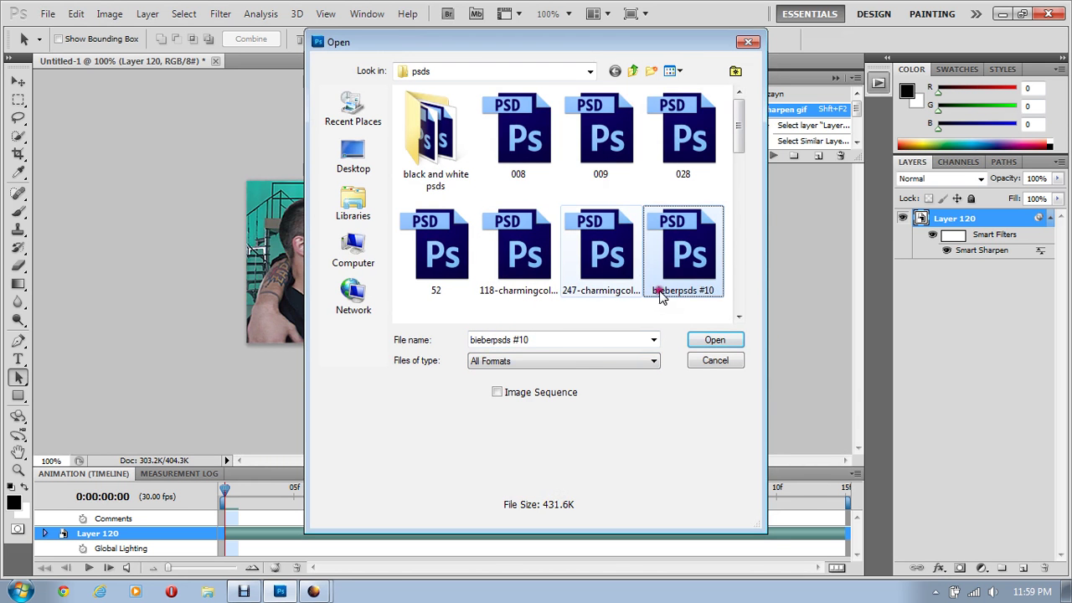
ctrl+click(583, 282)
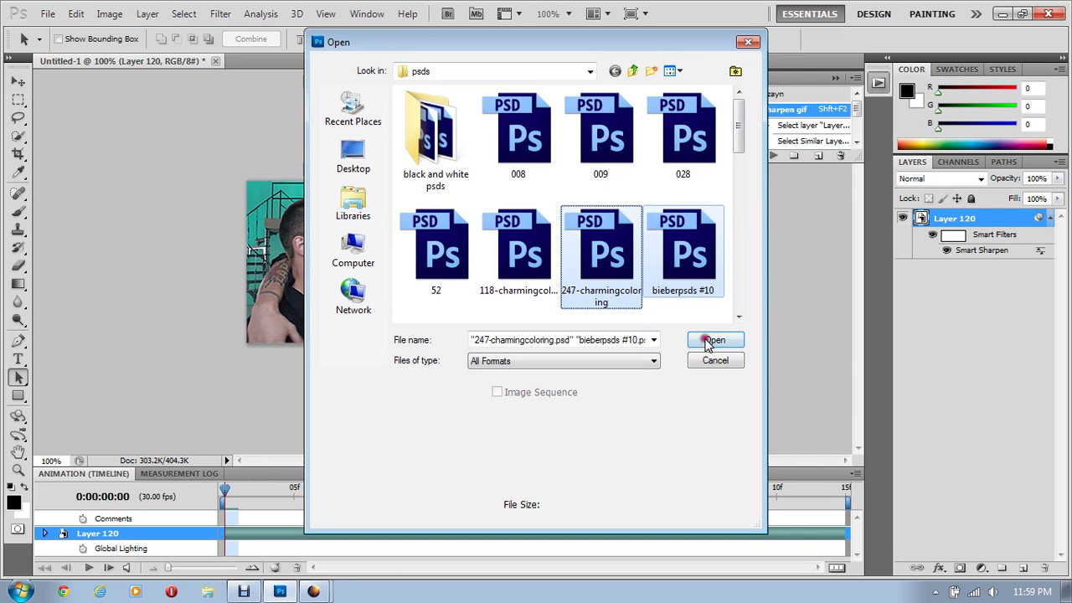
click(717, 340)
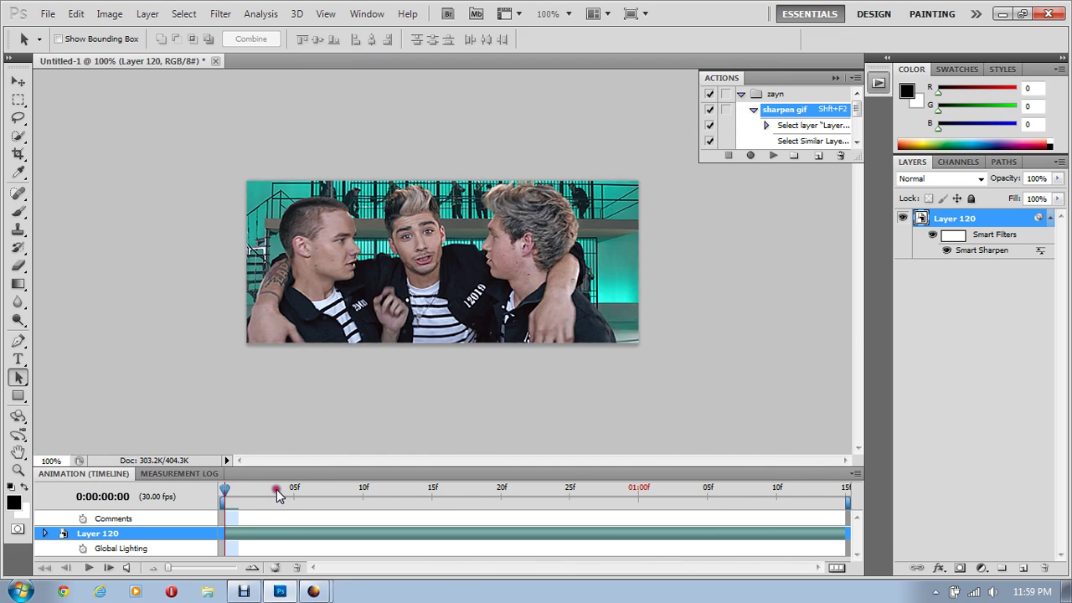
click(254, 514)
click(249, 585)
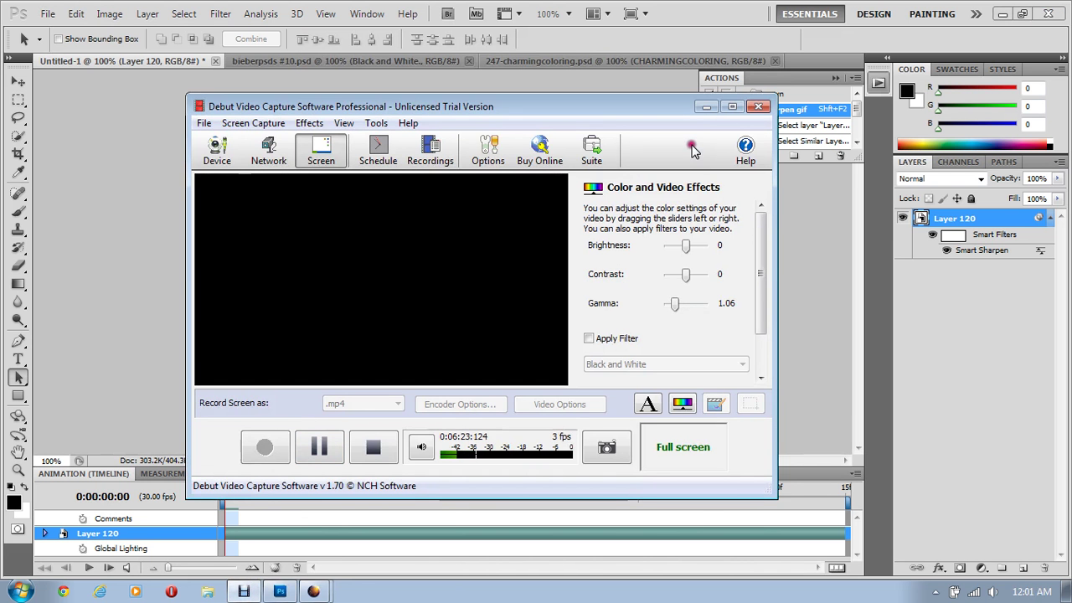
click(706, 107)
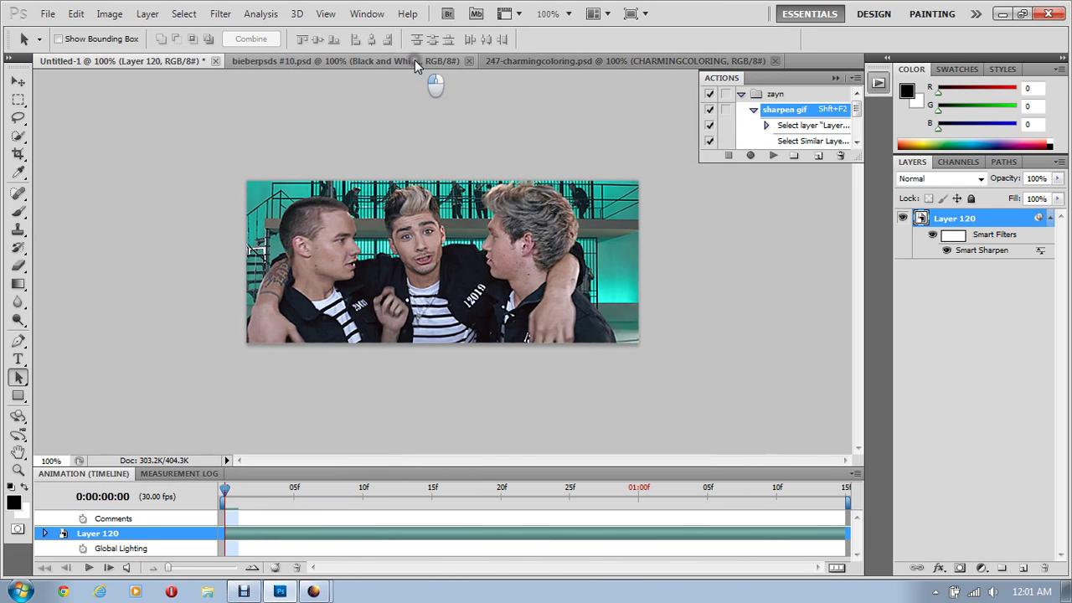
- Float the bieberpsds #10 document in its own window and copy its "Black and White." group onto the GIF document
drag(414, 60, 208, 105)
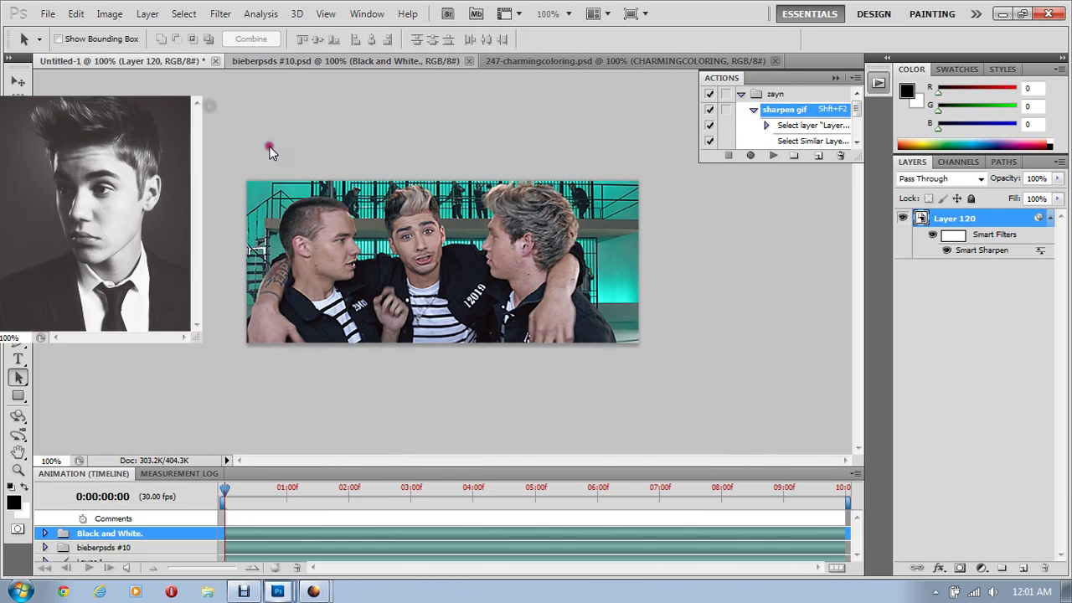
click(101, 85)
drag(101, 85, 144, 118)
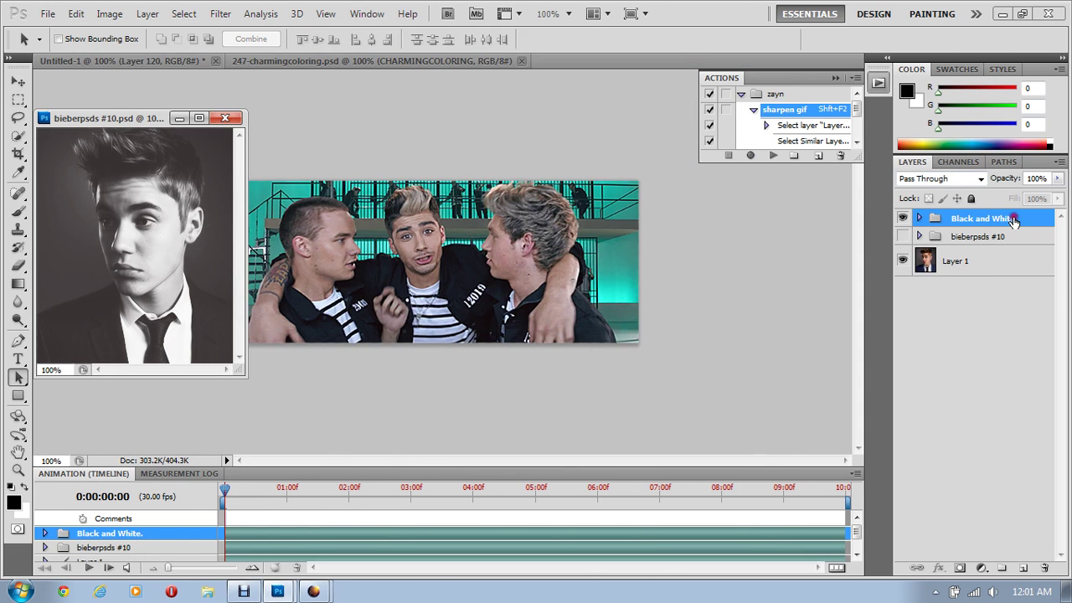
drag(1013, 222, 597, 323)
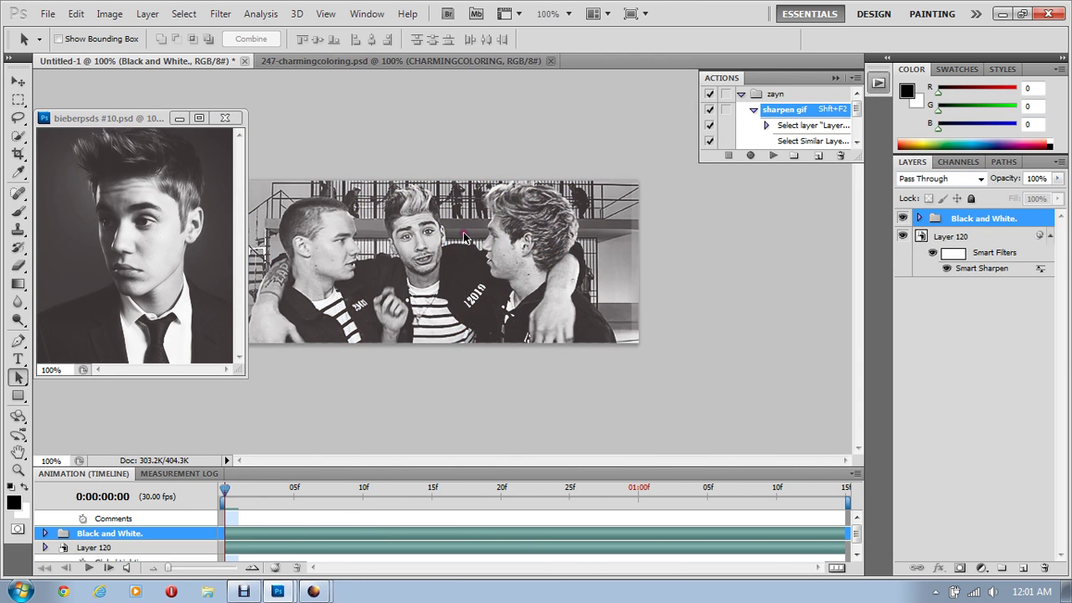
- Float the 247-charmingcoloring document, copy its CHARMINGCOLORING group onto the GIF and set the copied group's opacity to 23%
click(379, 65)
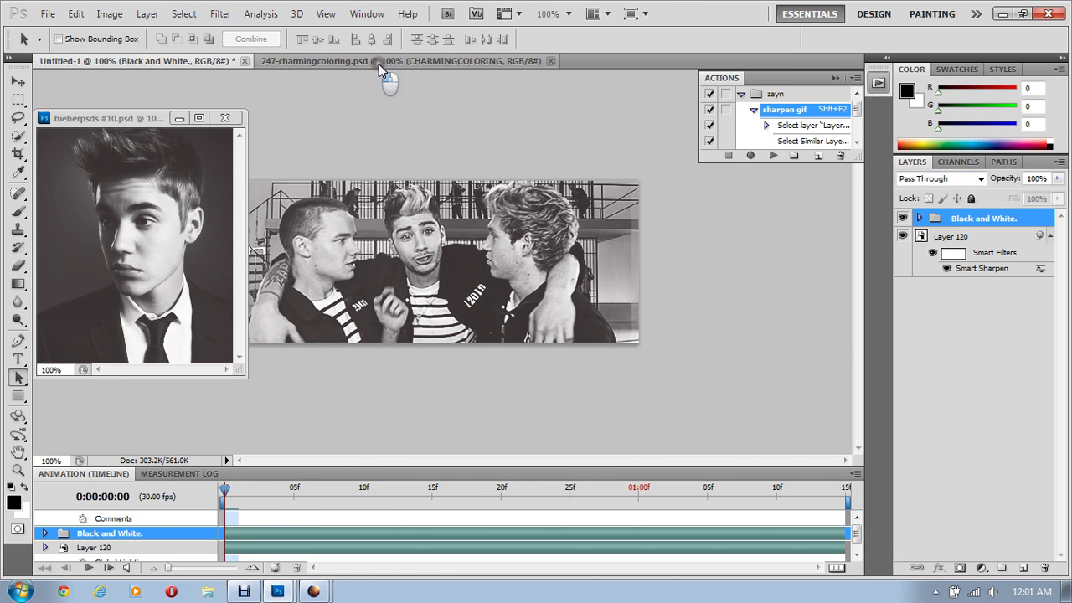
drag(378, 64, 766, 212)
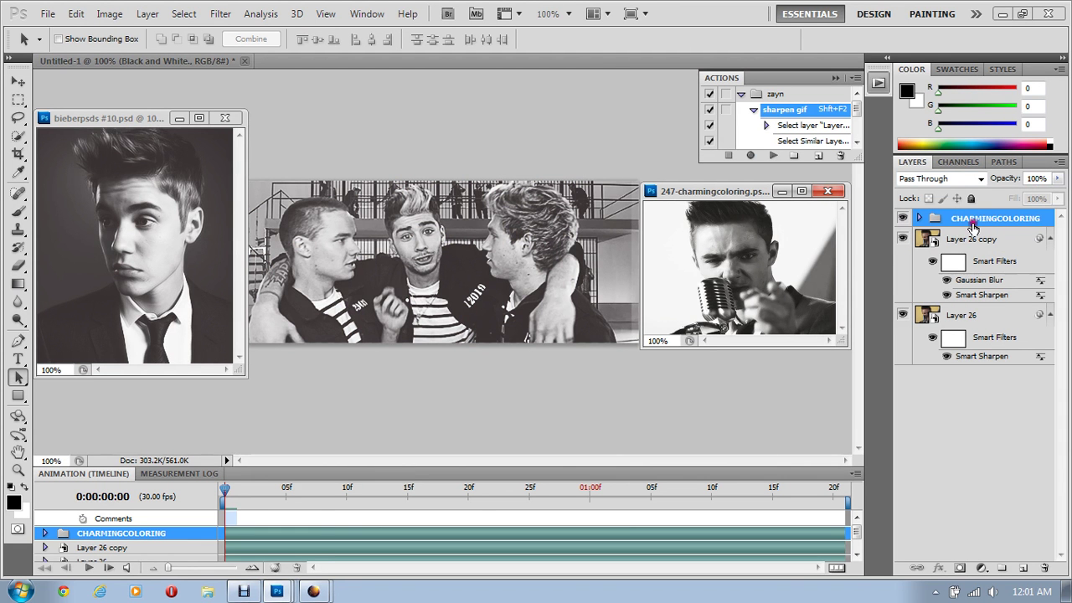
drag(970, 221, 469, 253)
click(1058, 179)
drag(1031, 193, 998, 198)
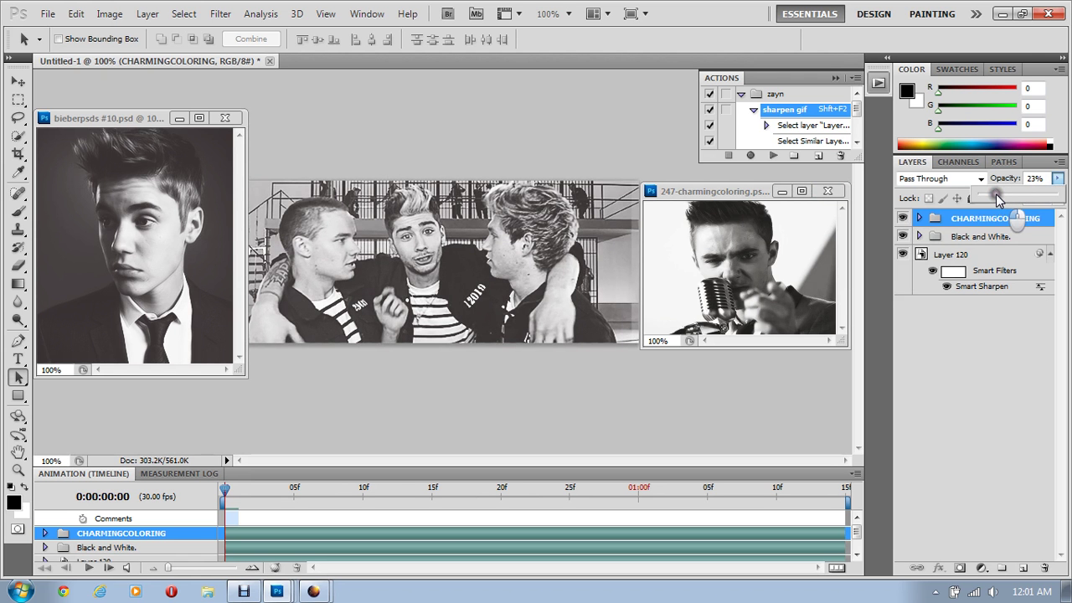
click(818, 237)
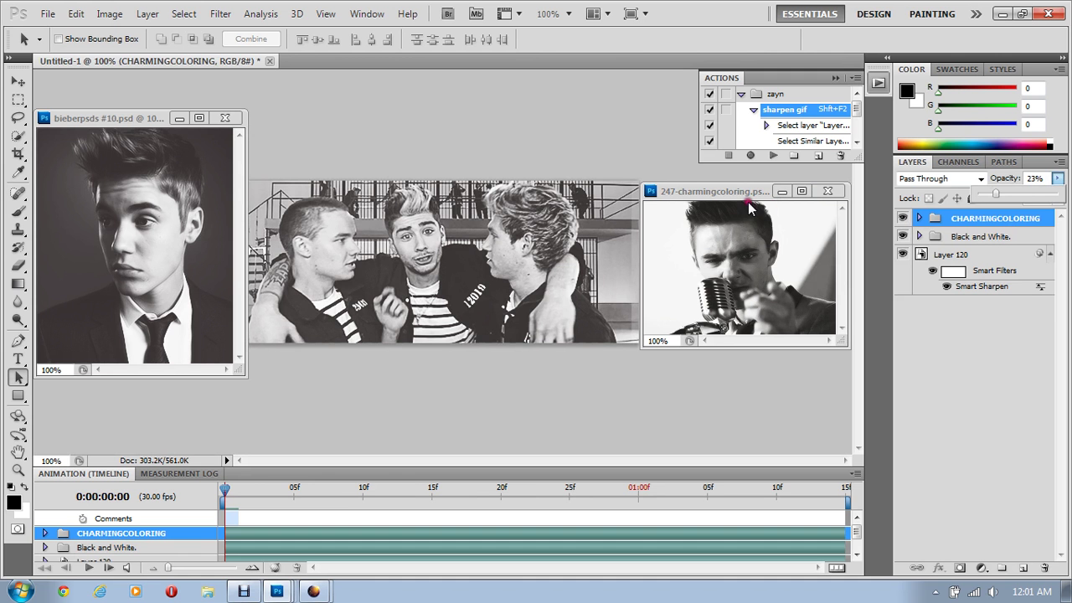
- Close the floating bieberpsds #10 and 247-charmingcoloring documents, leaving only the GIF document open
click(828, 239)
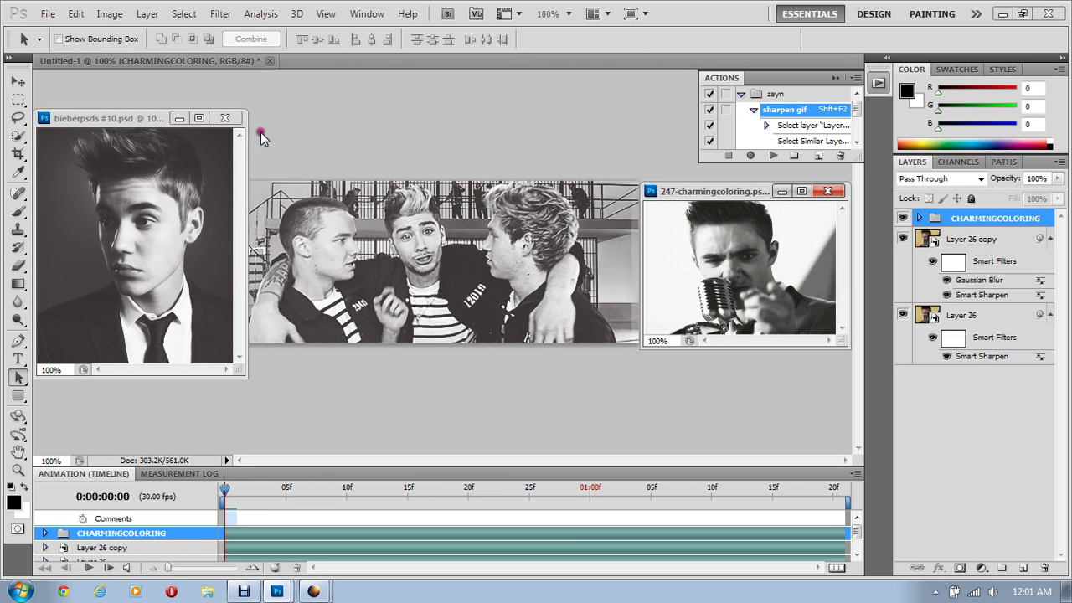
click(230, 119)
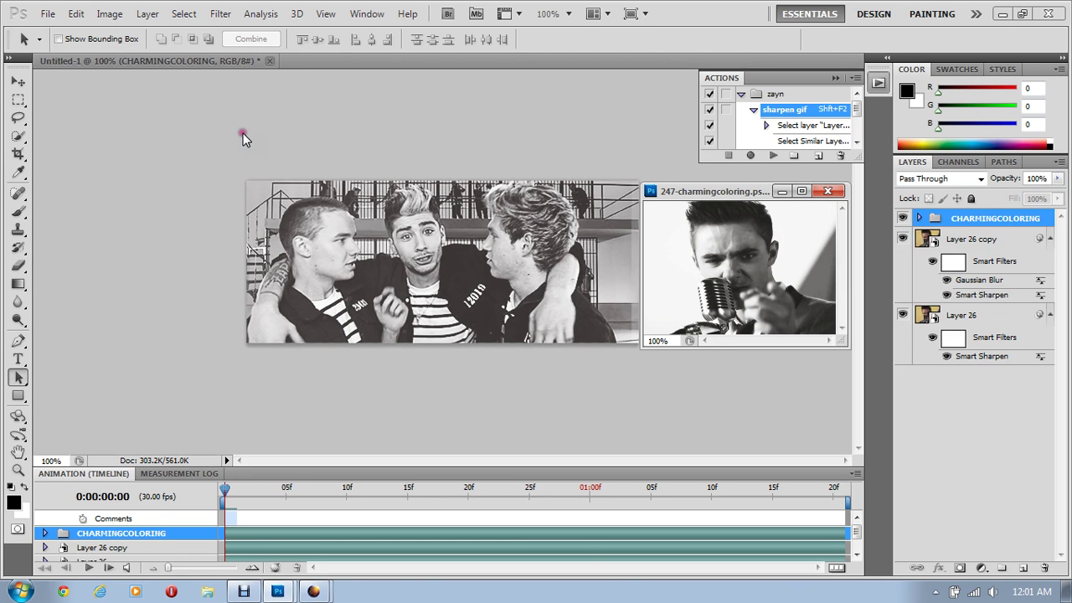
click(815, 195)
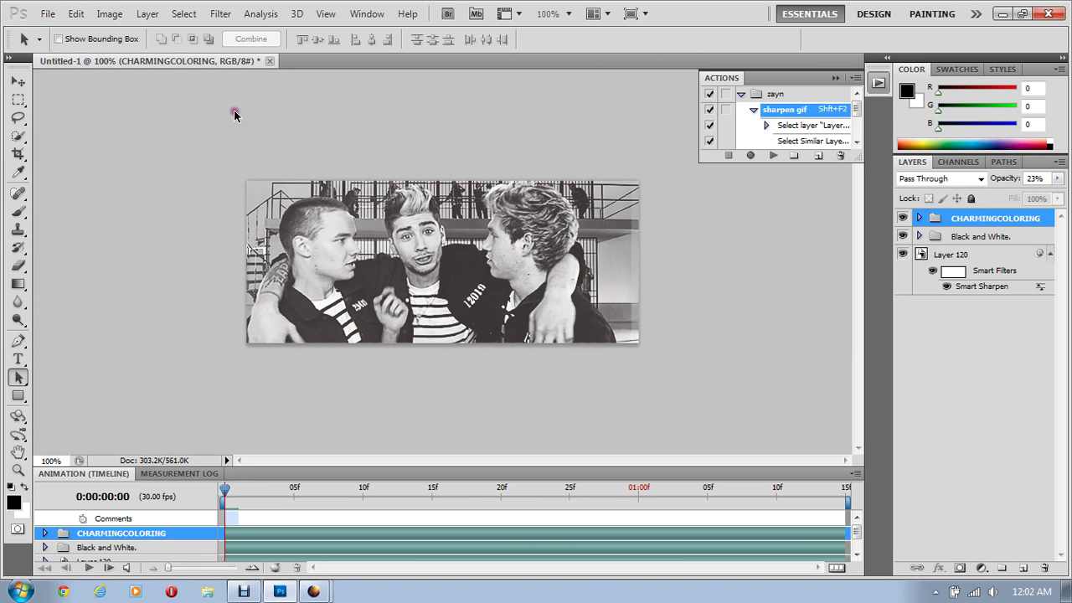
- Activate the Horizontal Type tool for adding text to the GIF
click(48, 15)
click(20, 360)
click(279, 233)
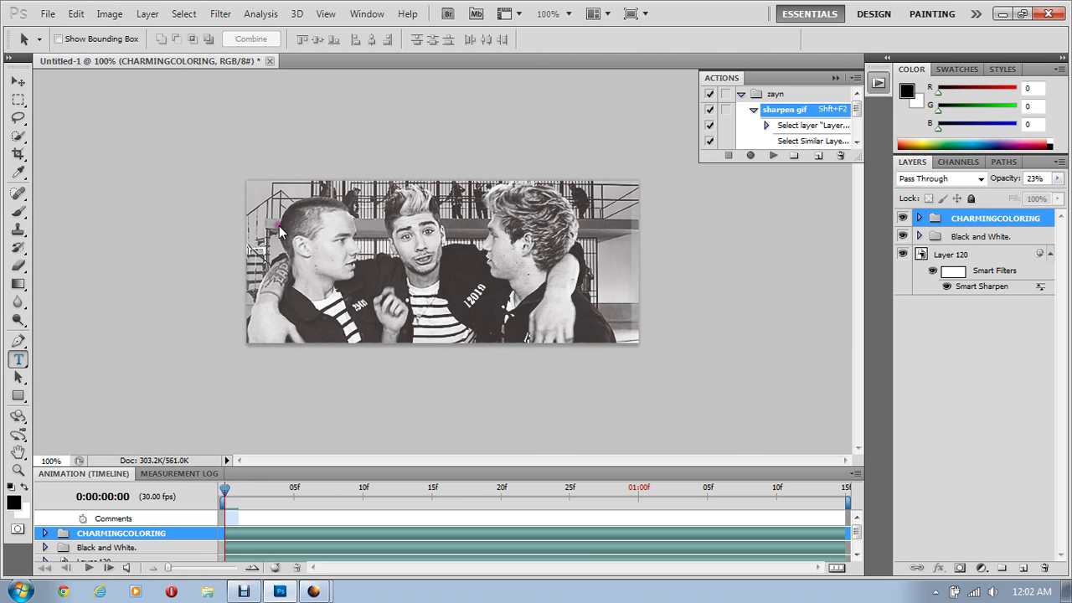
click(329, 178)
click(244, 591)
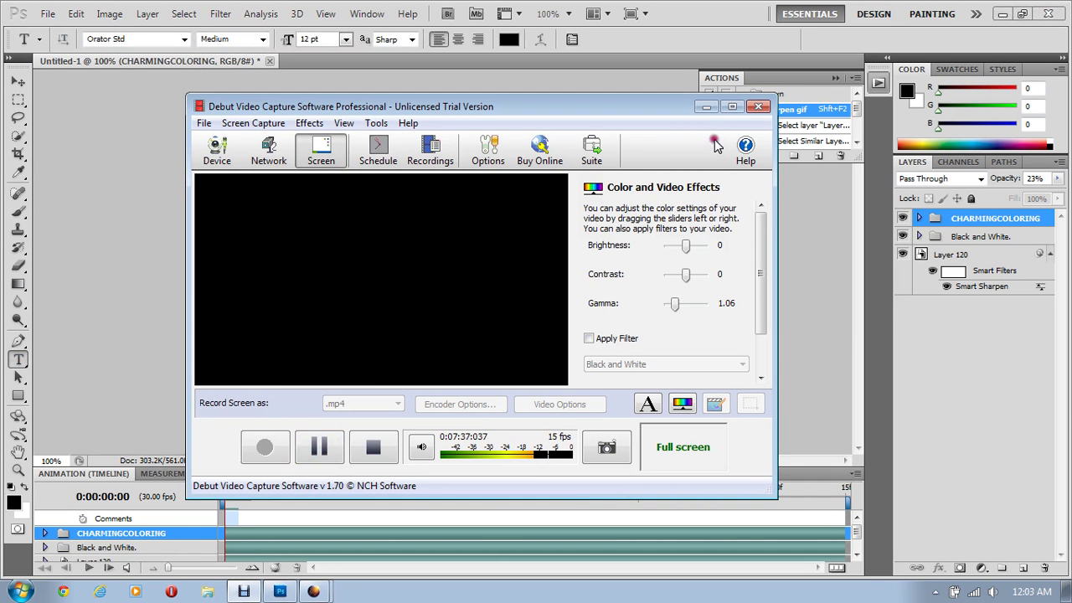
click(704, 108)
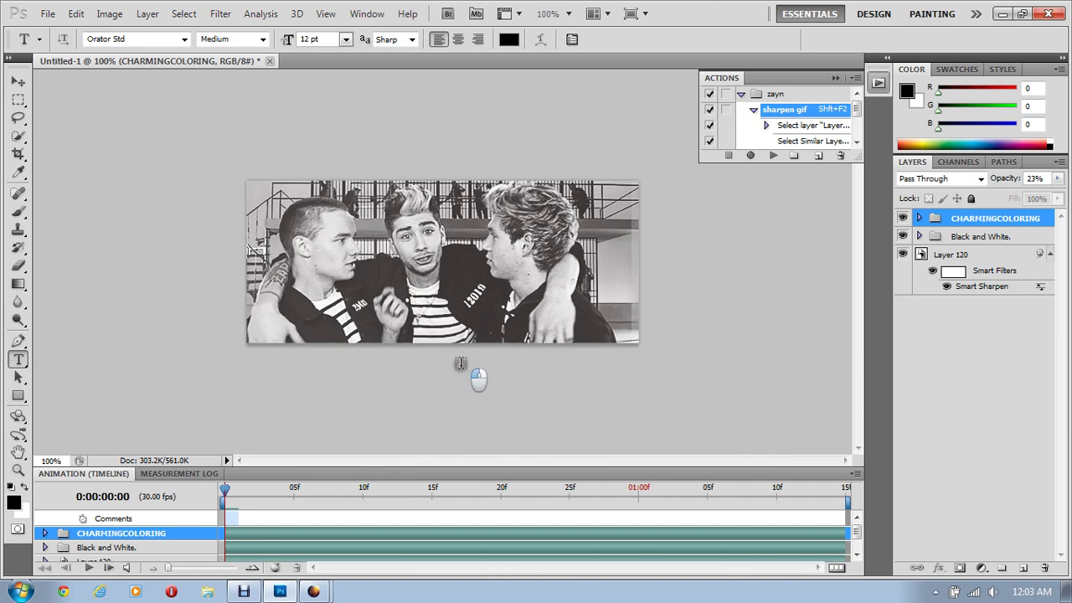
click(596, 339)
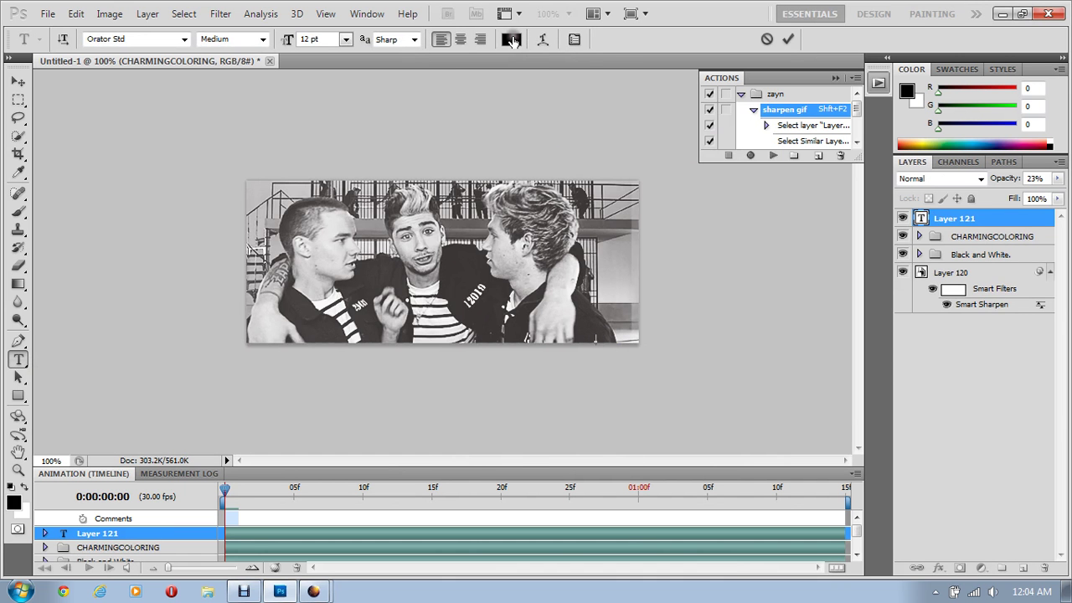
click(514, 39)
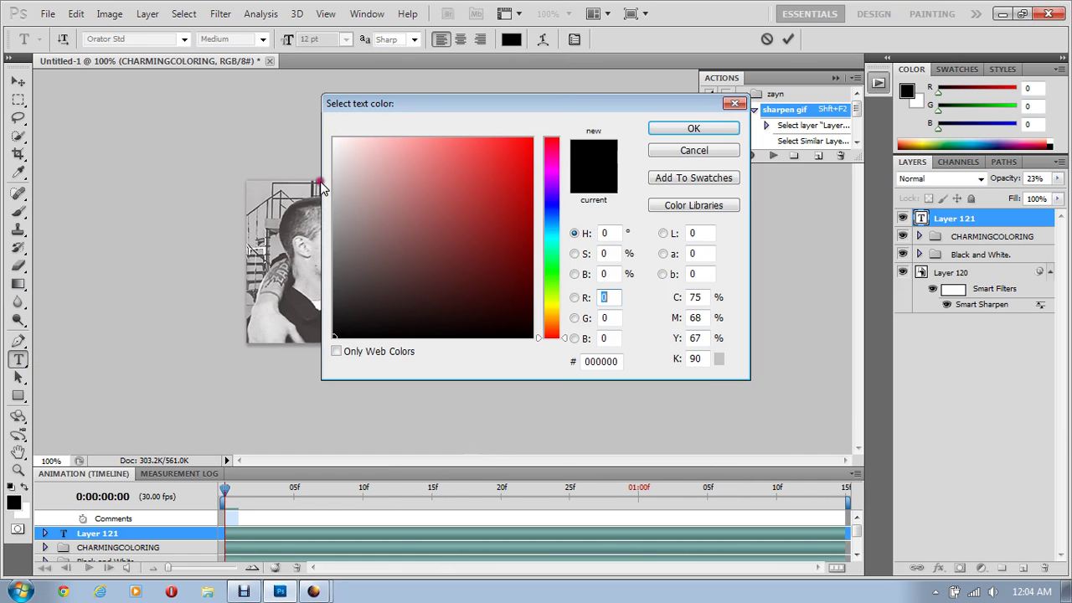
click(341, 172)
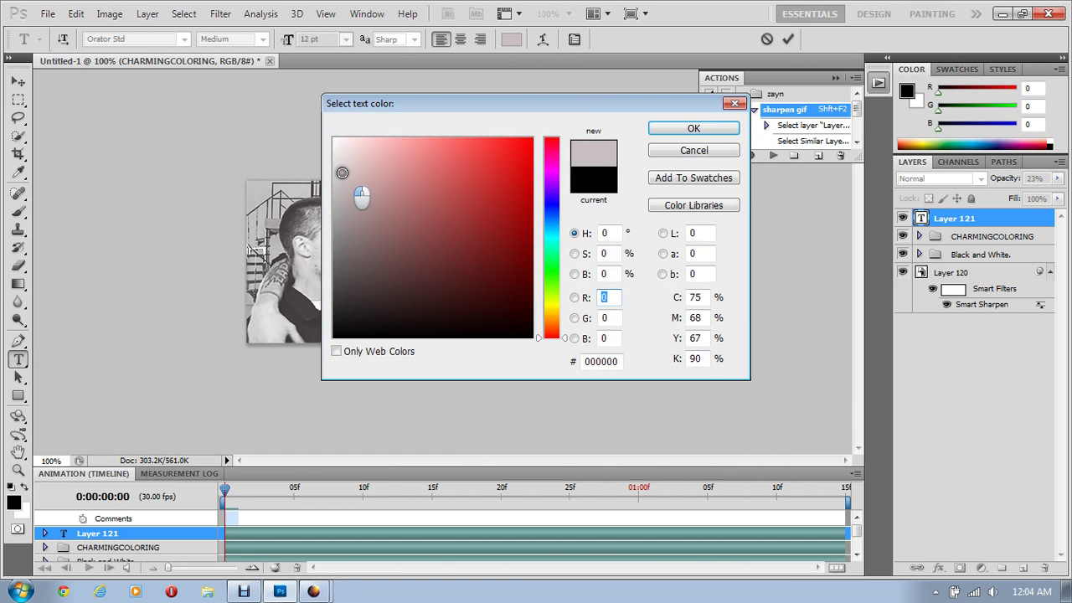
drag(342, 172, 336, 145)
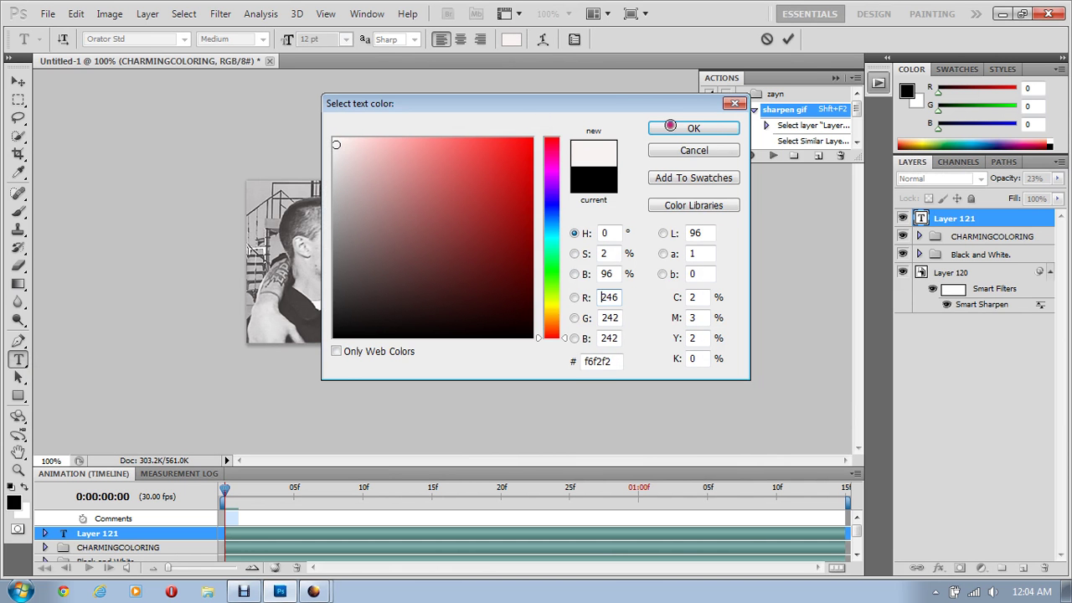
click(694, 149)
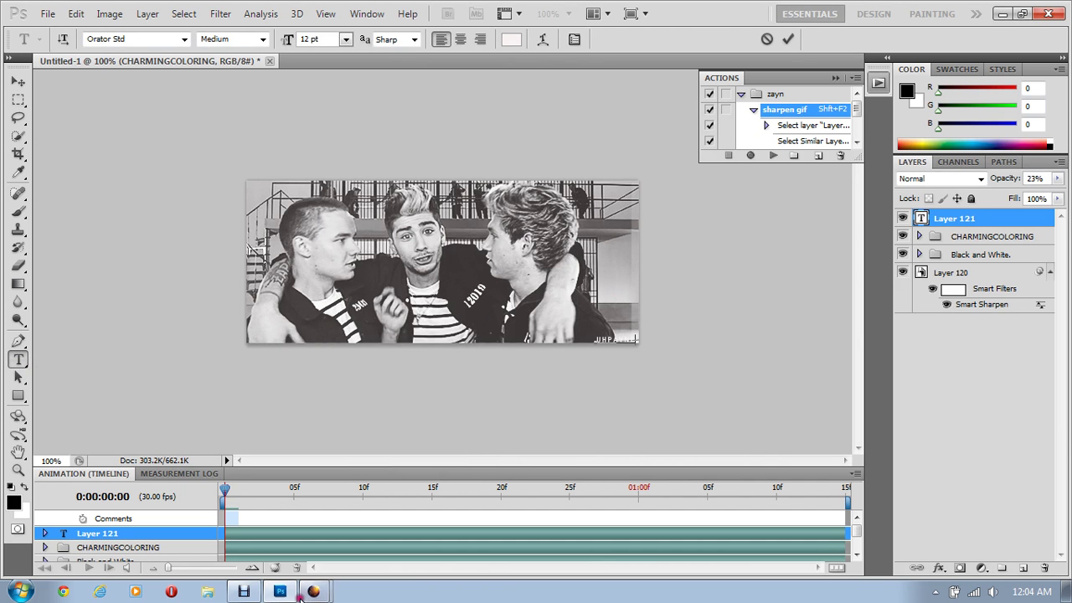
click(244, 591)
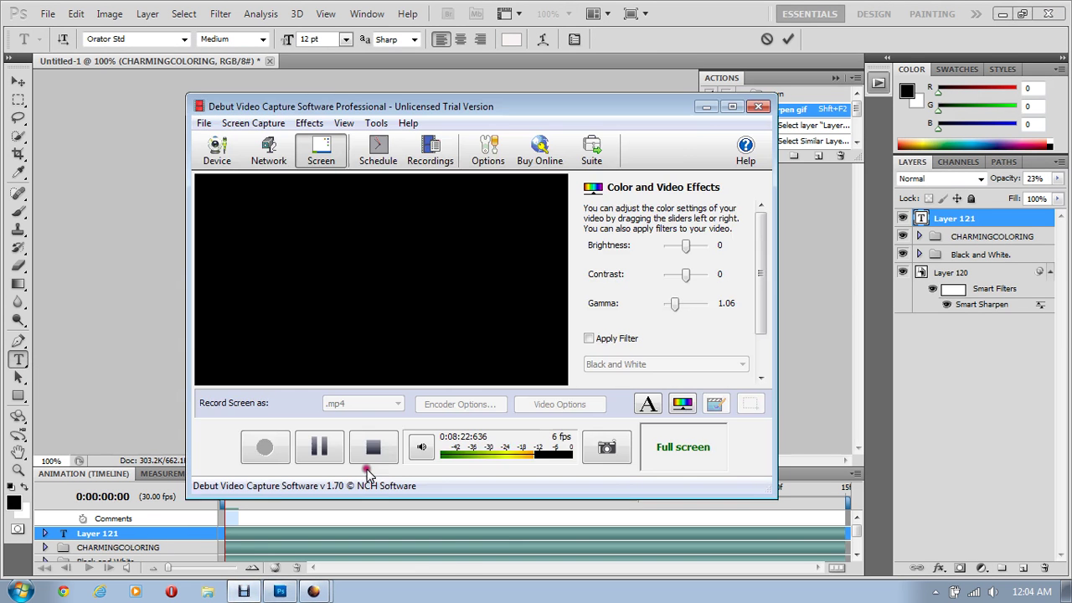
click(703, 109)
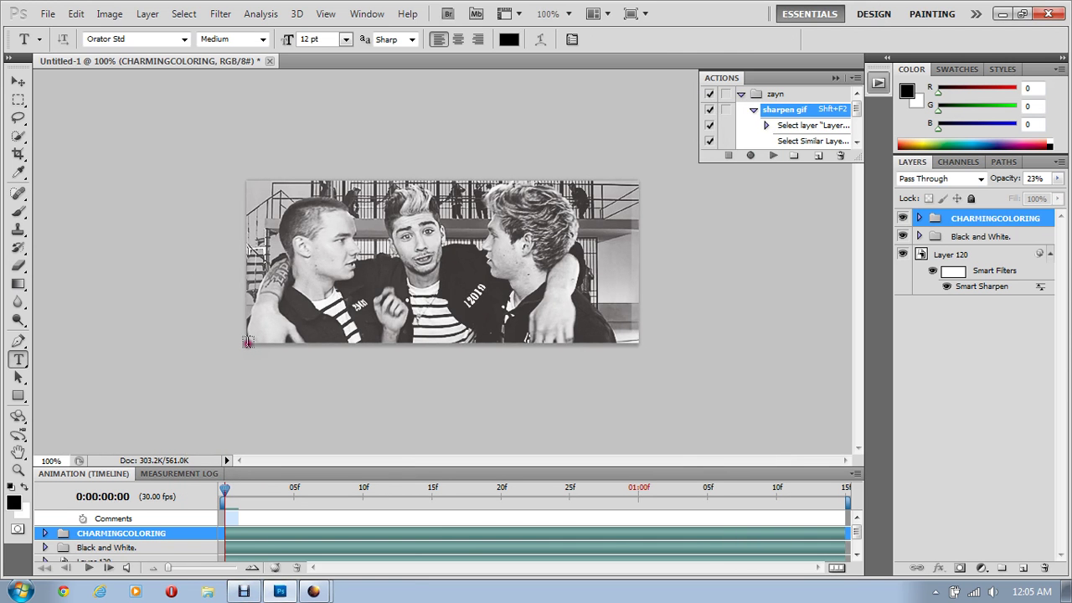
- Add the black watermark text "uhpayne" in the picture's lower-left corner and set its layer opacity to 48%
click(267, 371)
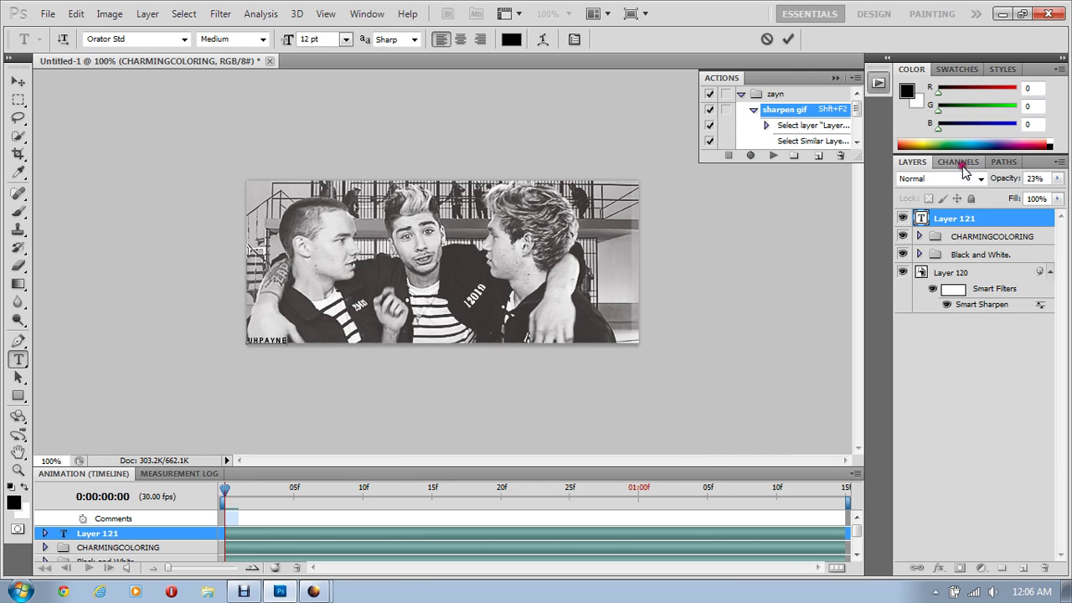
click(790, 40)
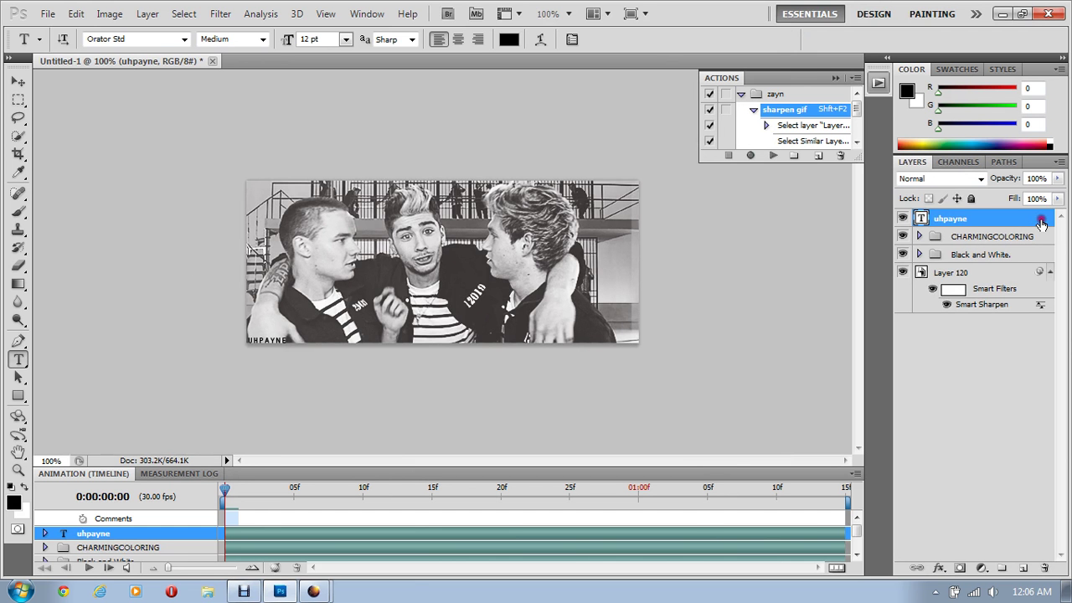
click(1058, 183)
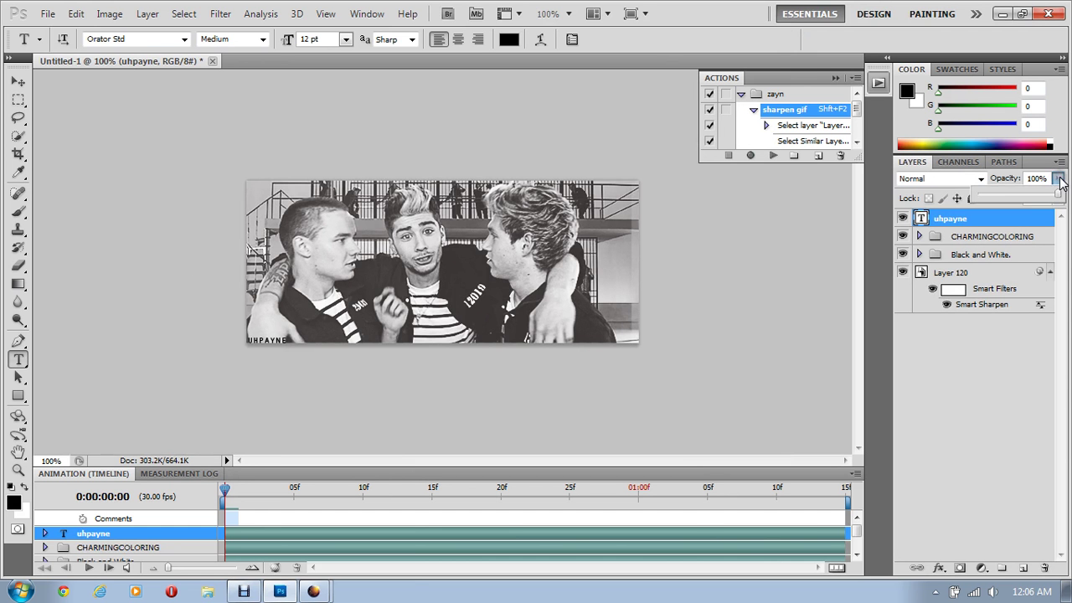
drag(1049, 196, 1019, 197)
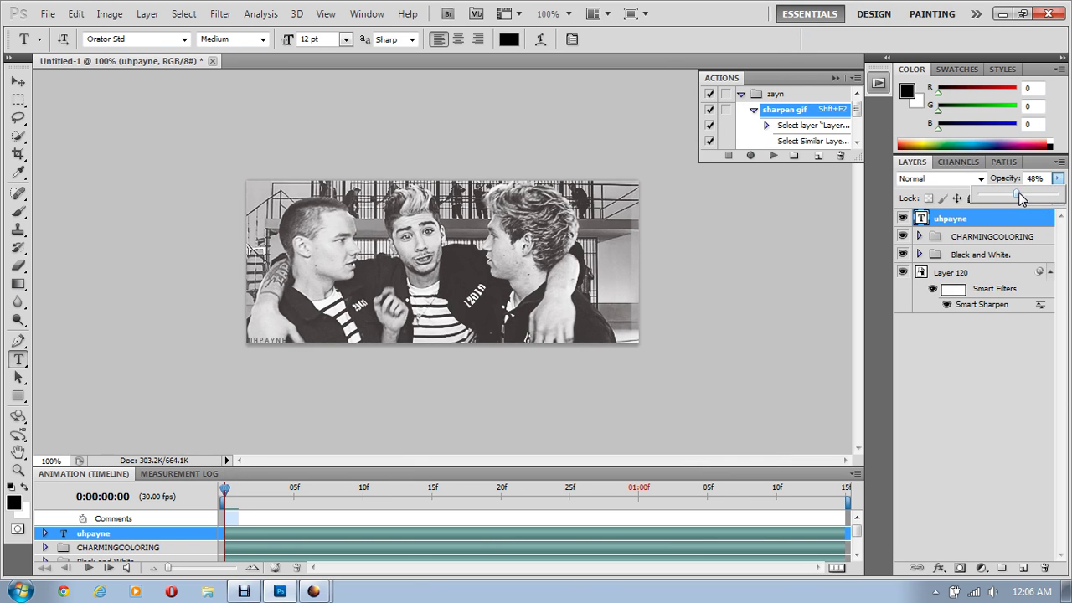
click(768, 297)
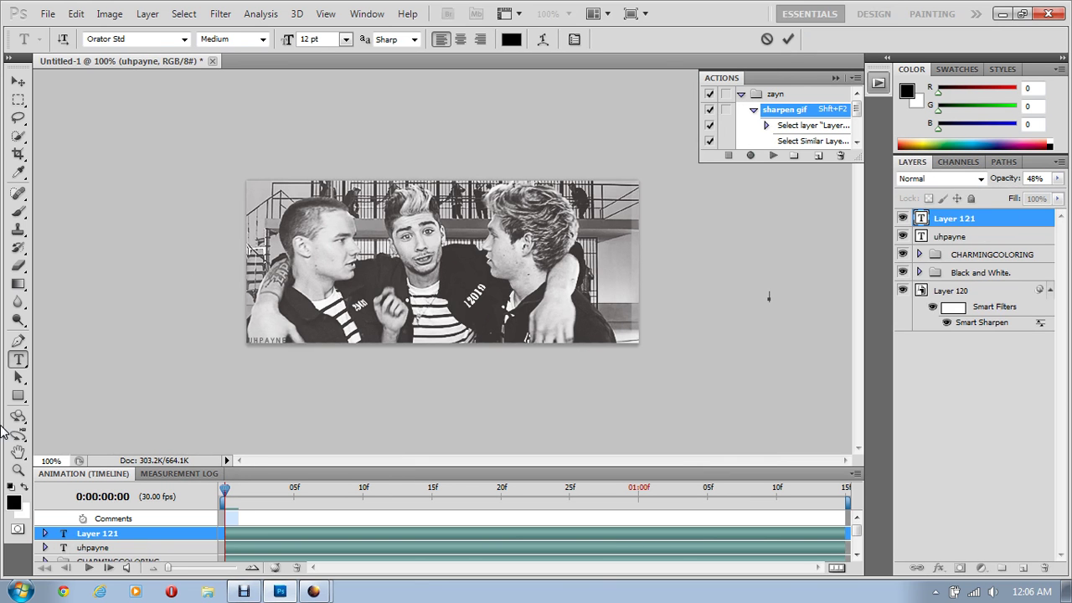
click(18, 377)
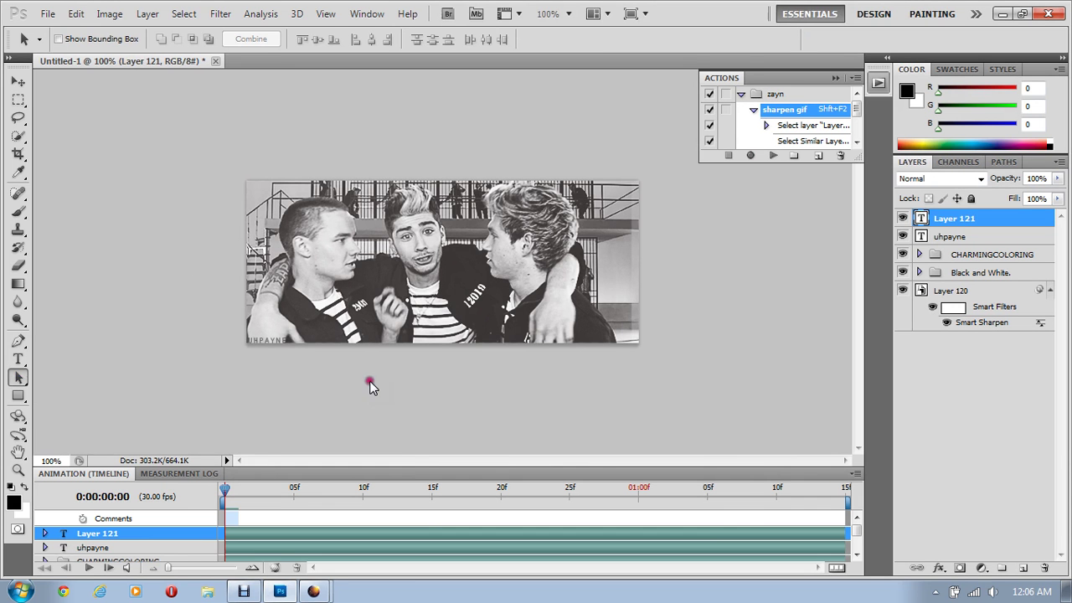
- Start a Save for Web & Devices export of the document as GIF and reduce its palette to 64 colors
click(48, 14)
click(102, 285)
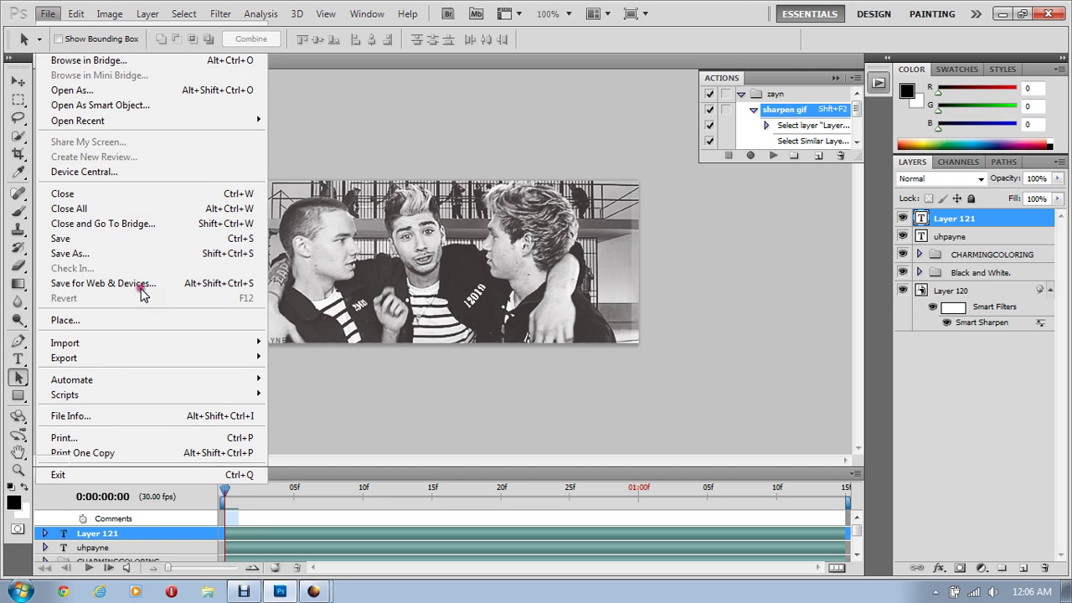
click(243, 591)
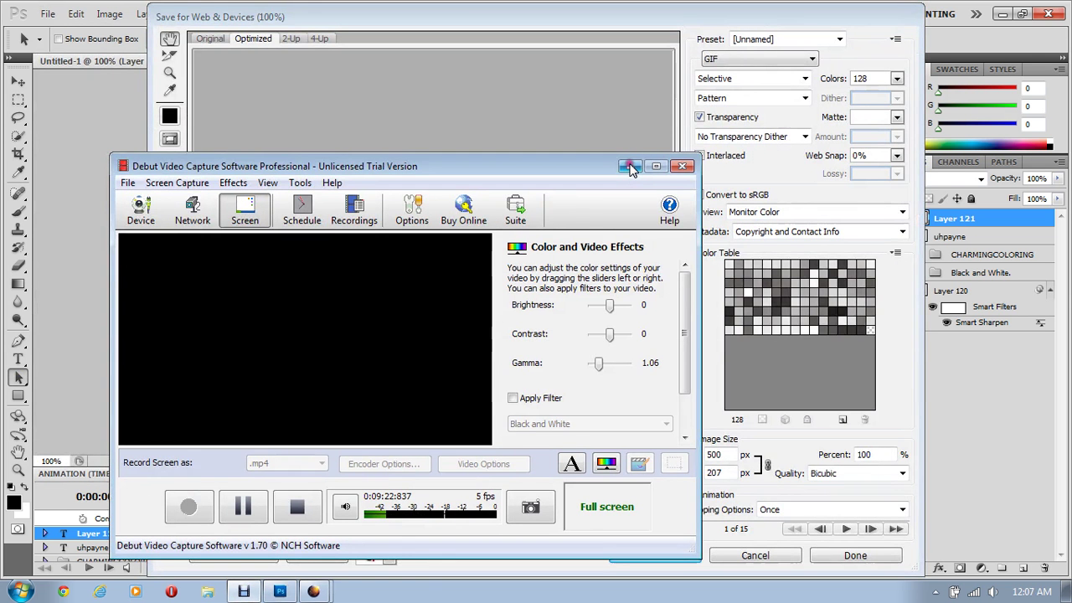
click(633, 167)
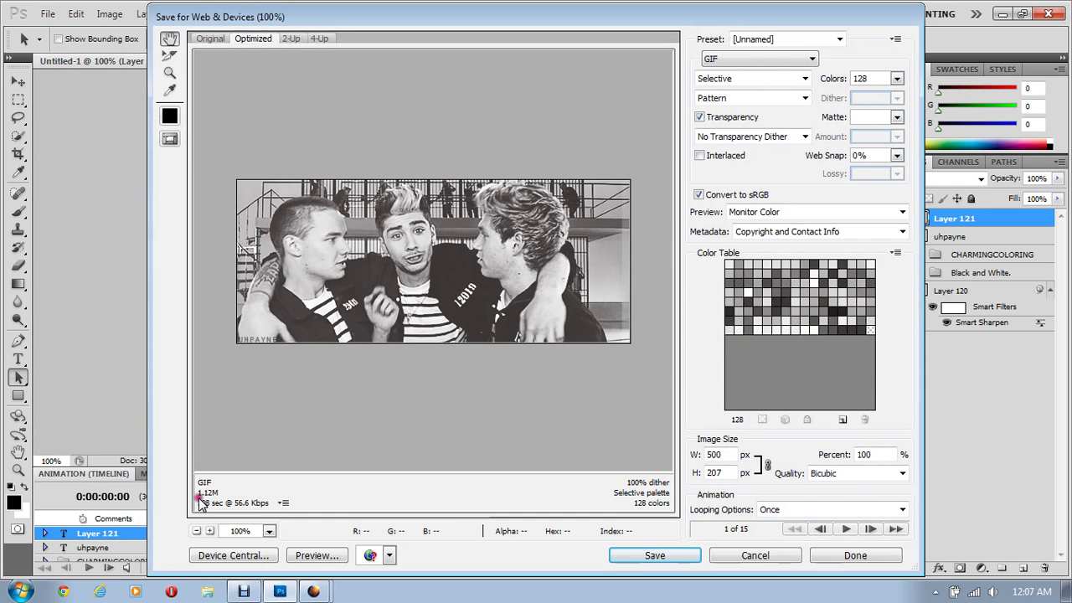
click(896, 78)
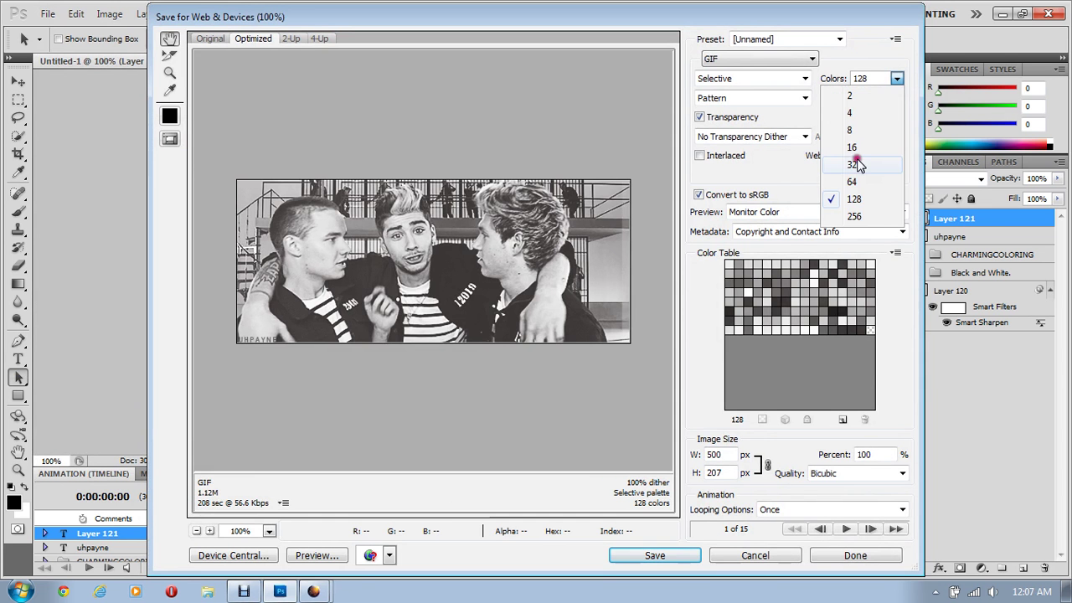
click(871, 199)
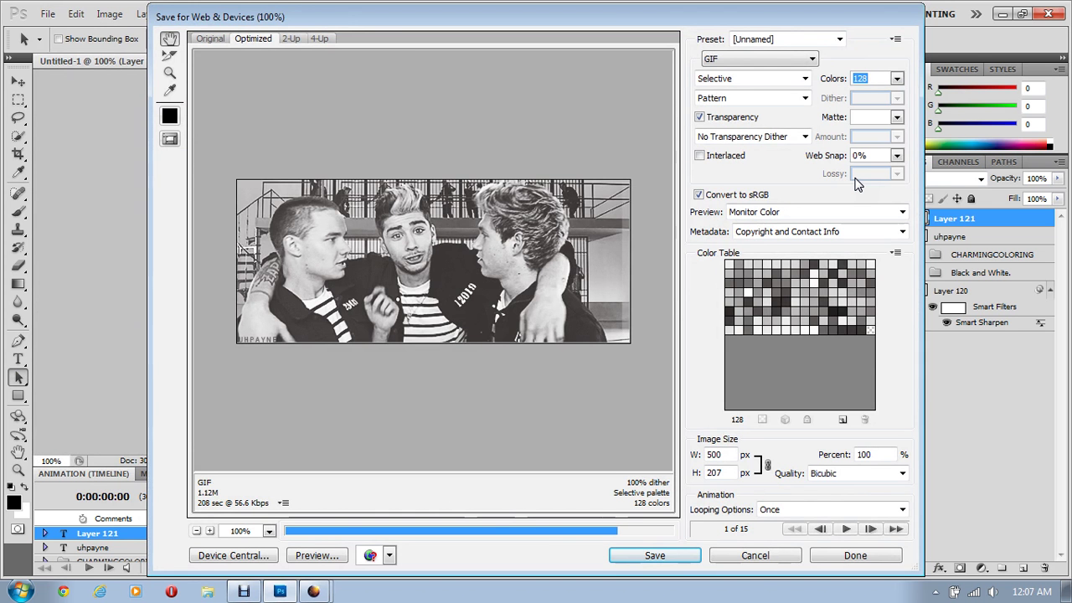
text(64)
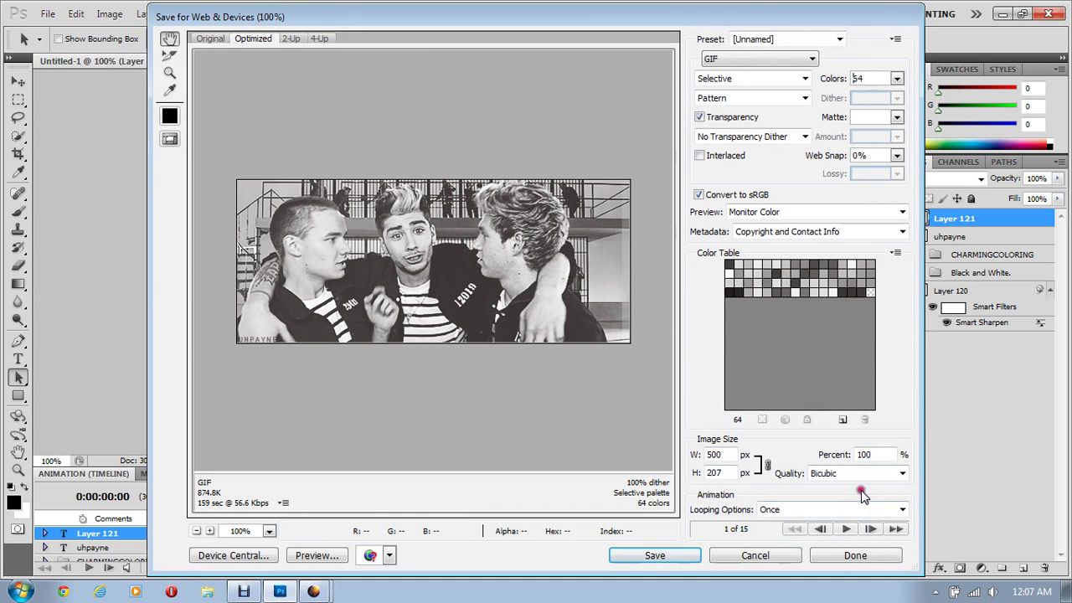
- Set the animation's looping option to Forever and play the export preview to check the loop
click(846, 528)
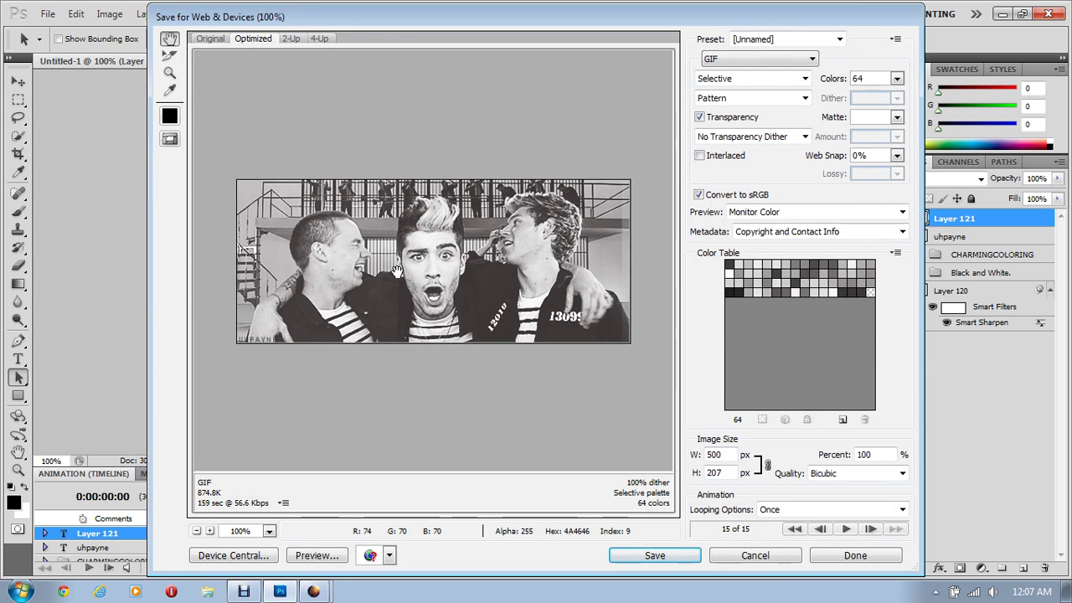
click(898, 511)
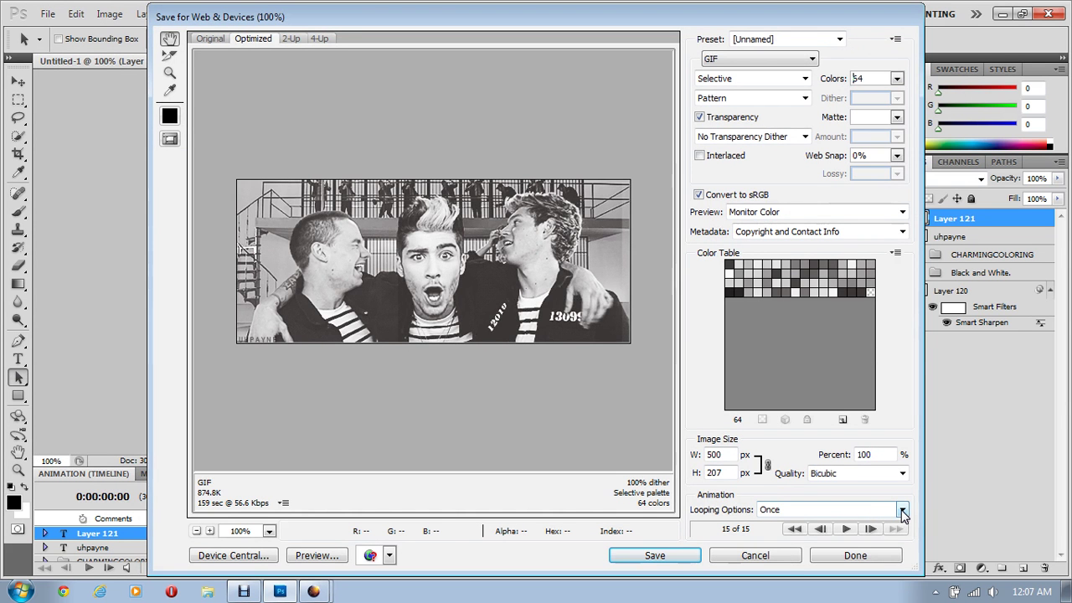
click(902, 511)
click(801, 539)
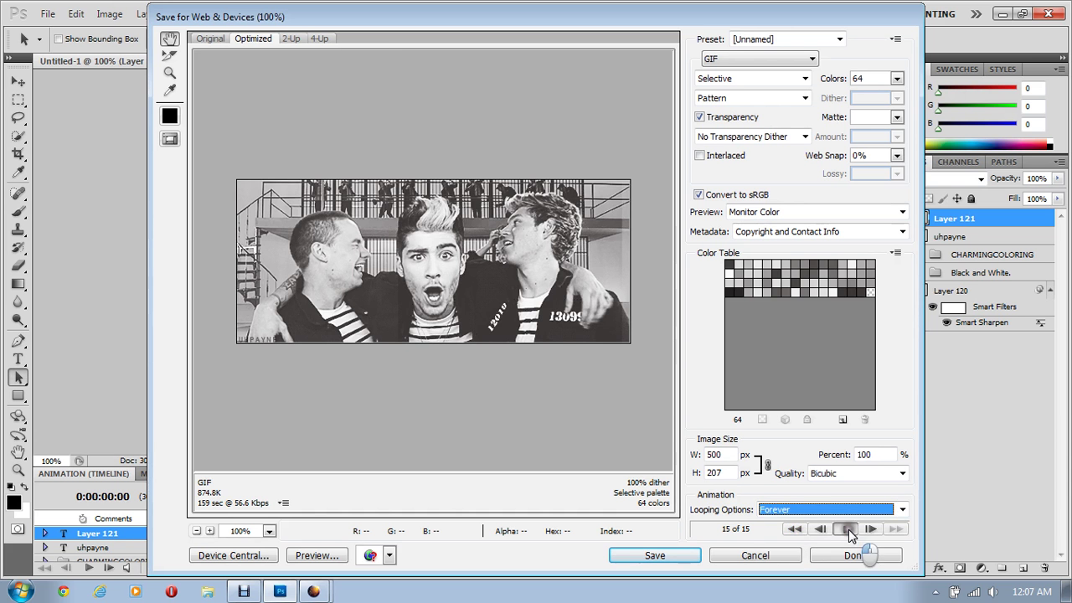
click(847, 529)
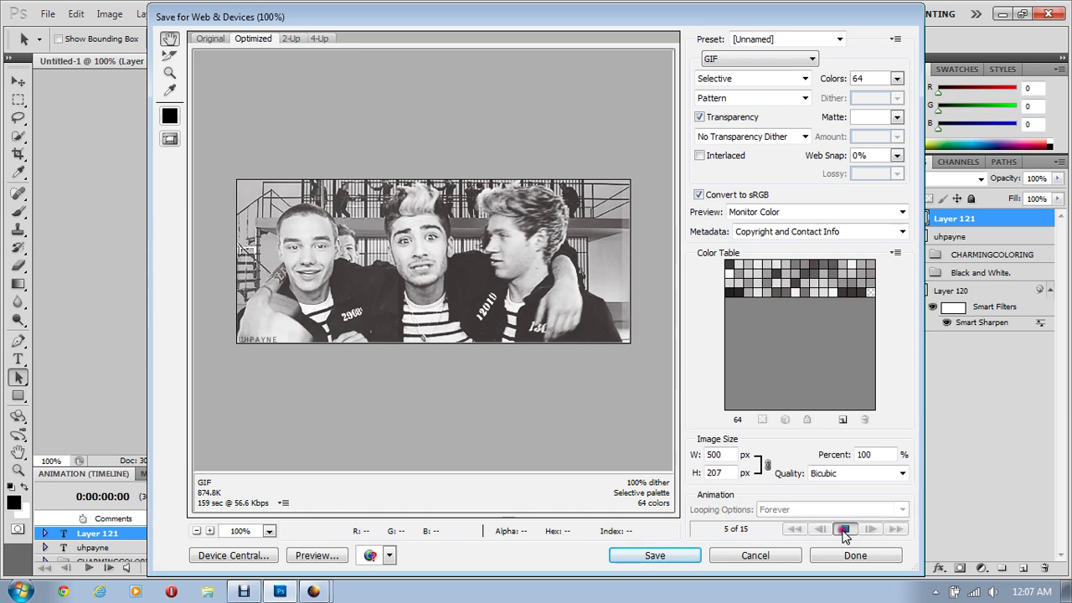
- Save the optimized GIF to the Desktop under the file name "zayn gif"
click(660, 555)
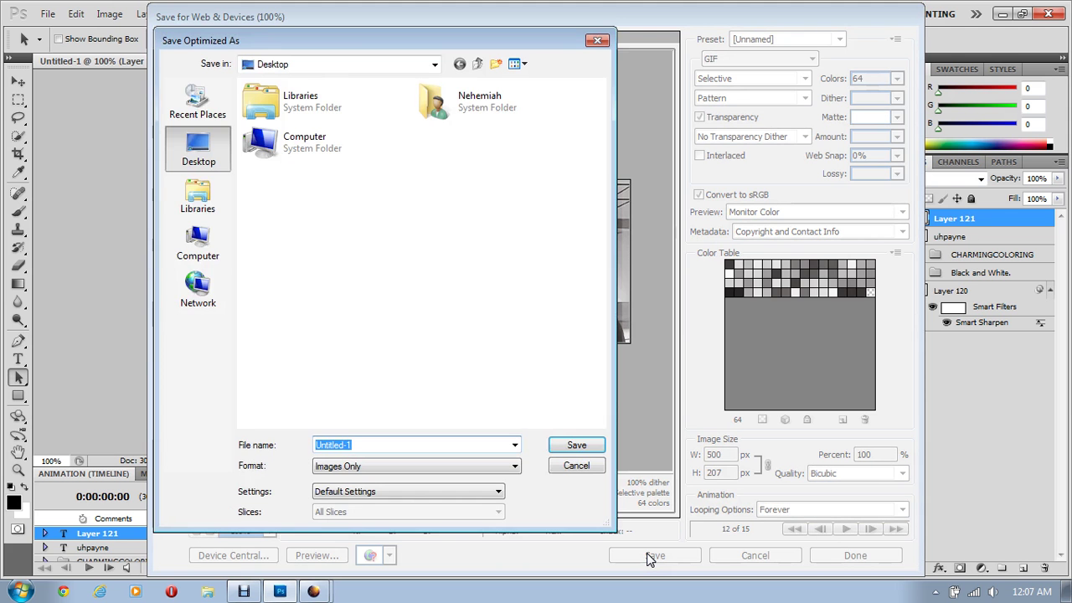
text(zayn gif)
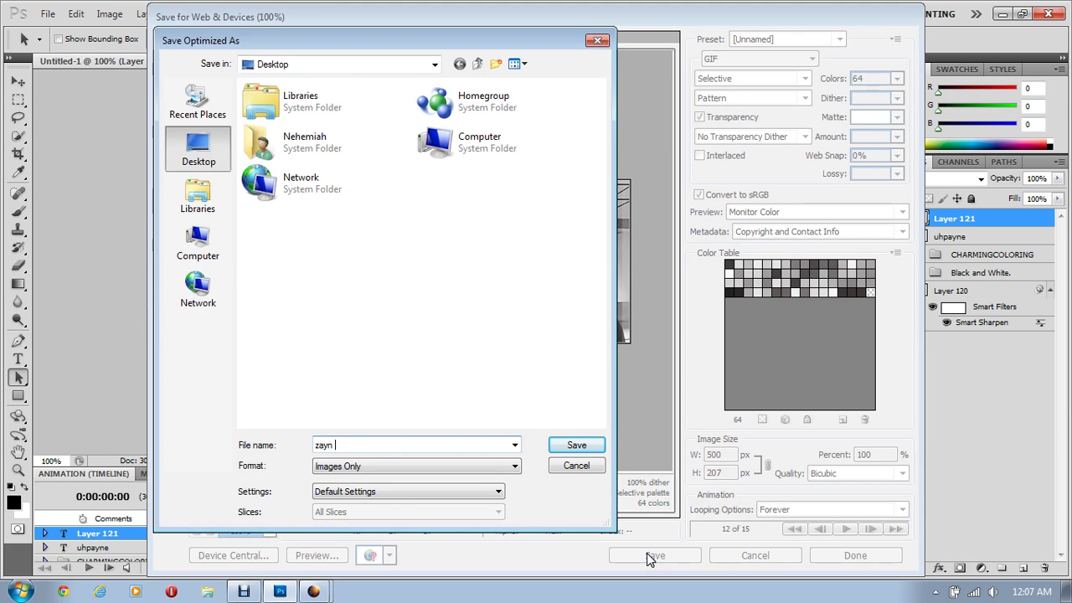
click(569, 447)
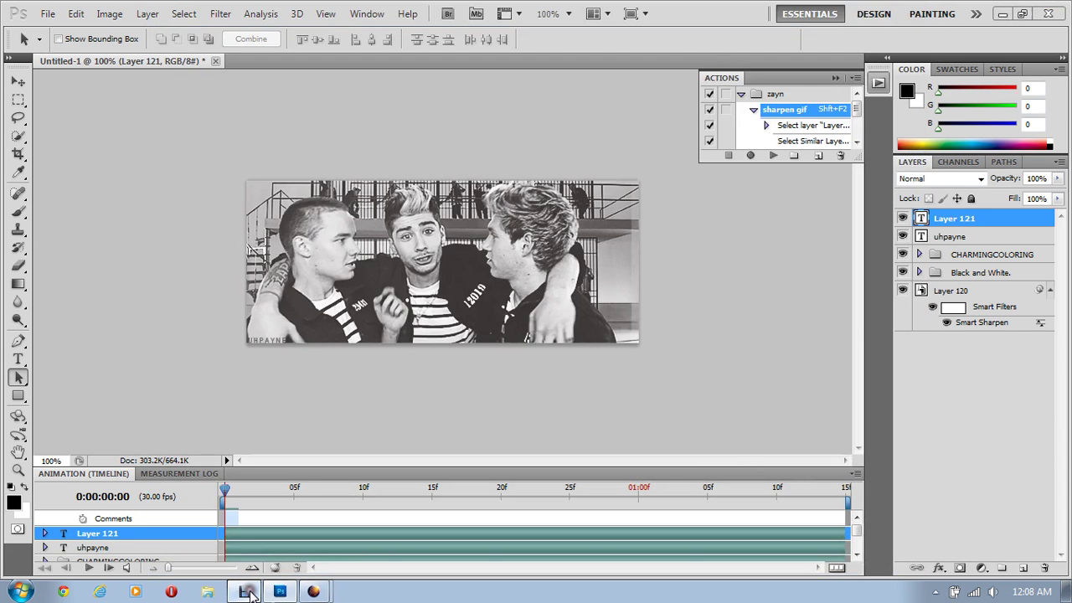
click(244, 590)
click(241, 512)
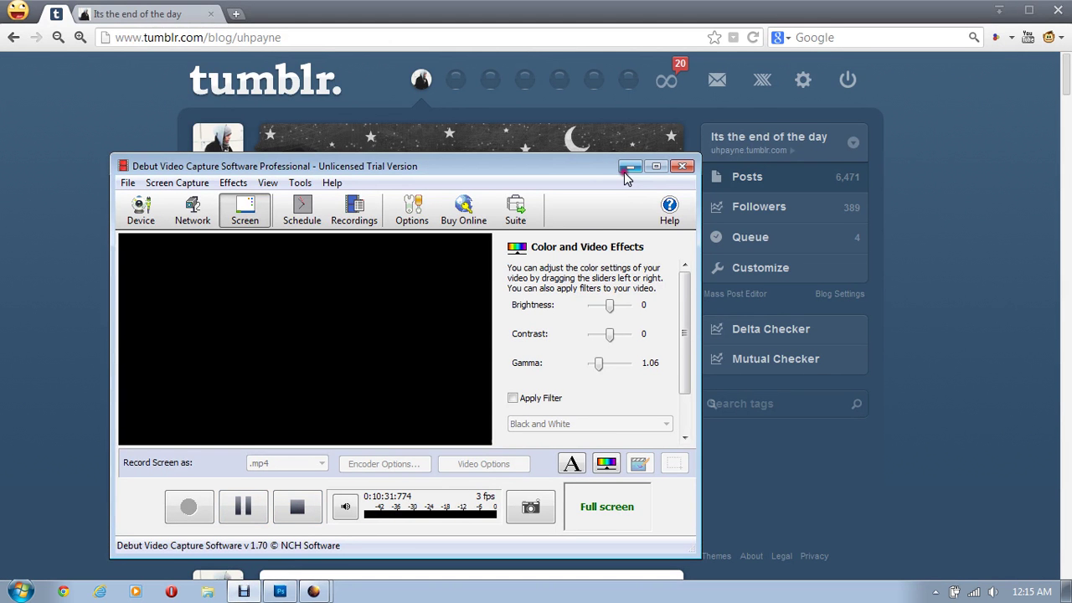
click(629, 166)
- In the browser, view the posted GIF on the Tumblr blog dashboard and on its own post page
click(143, 323)
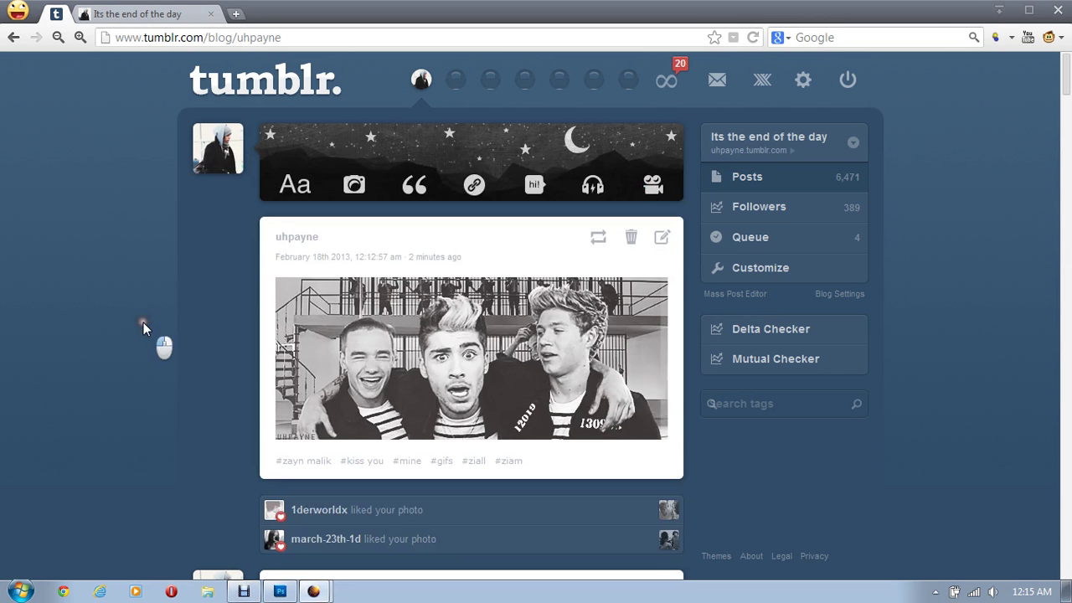
click(124, 397)
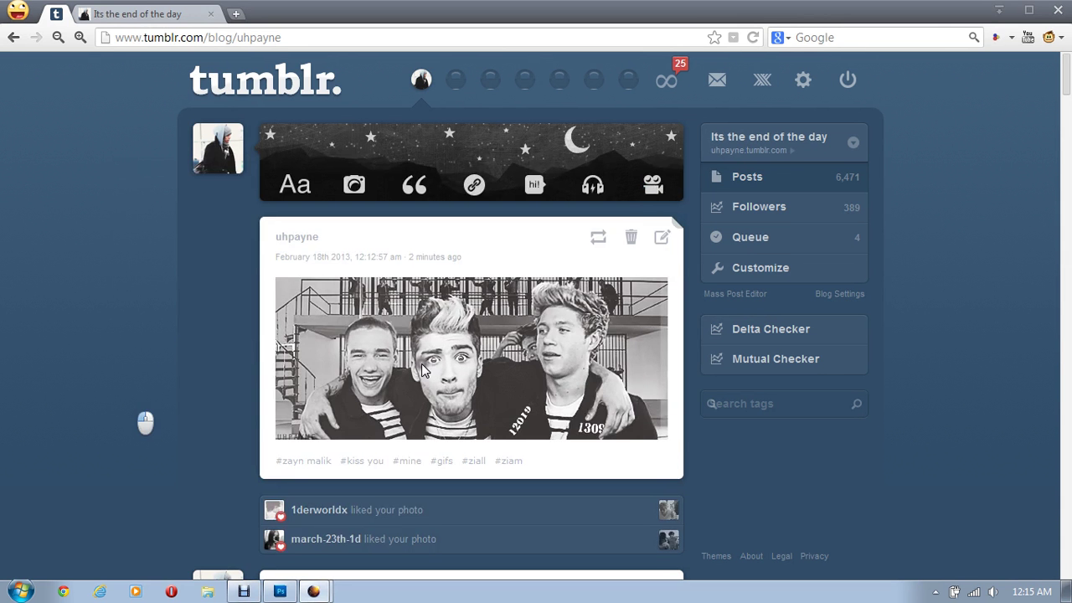
click(351, 435)
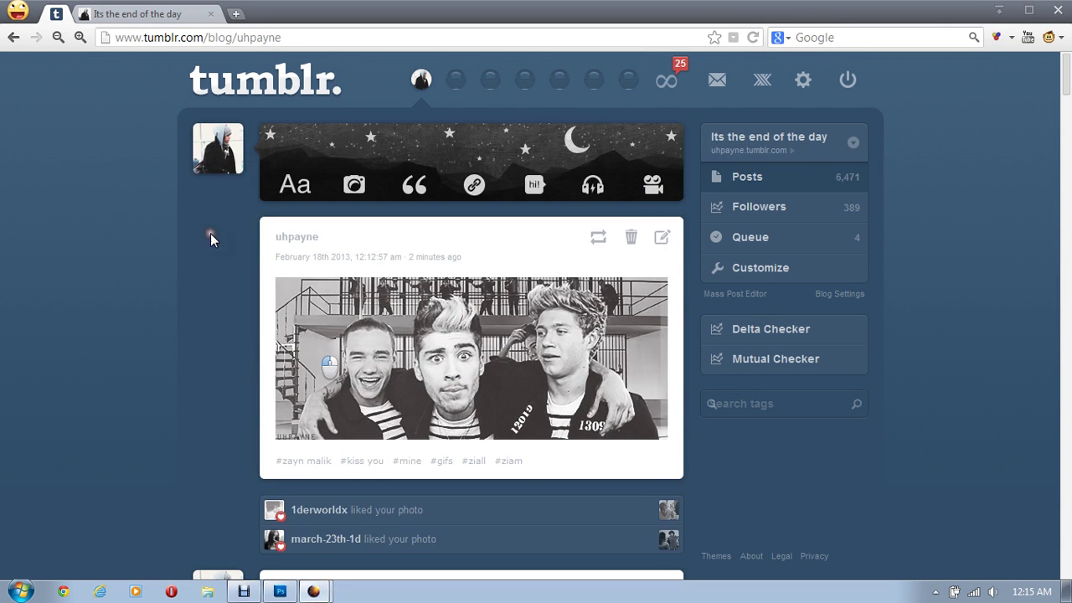
click(159, 25)
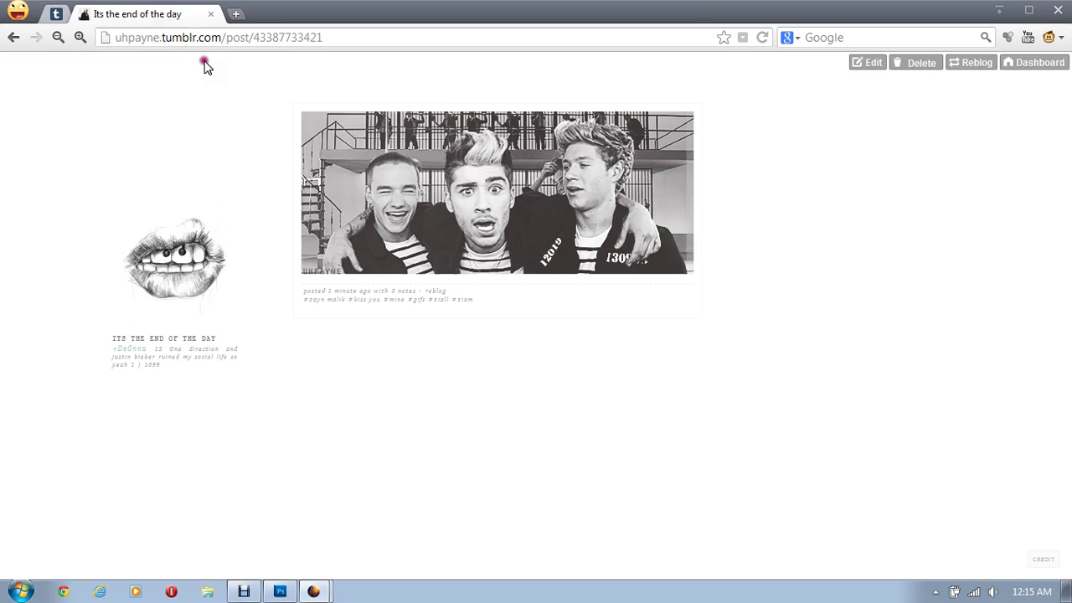
click(684, 229)
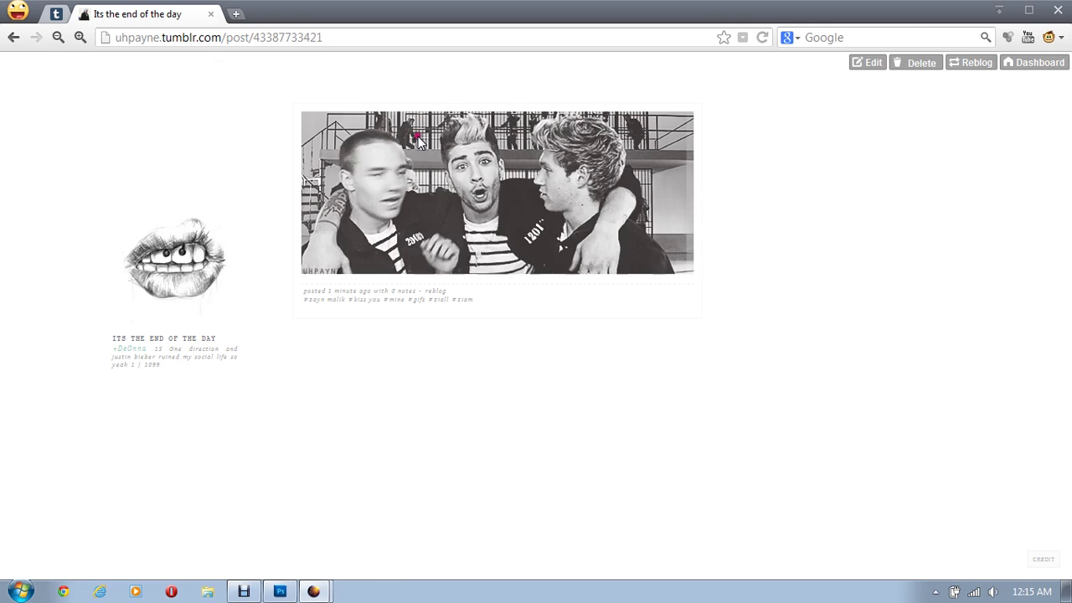
- Open the blog's "mine" page and browse the GIFs posted there
mouse_move(118, 243)
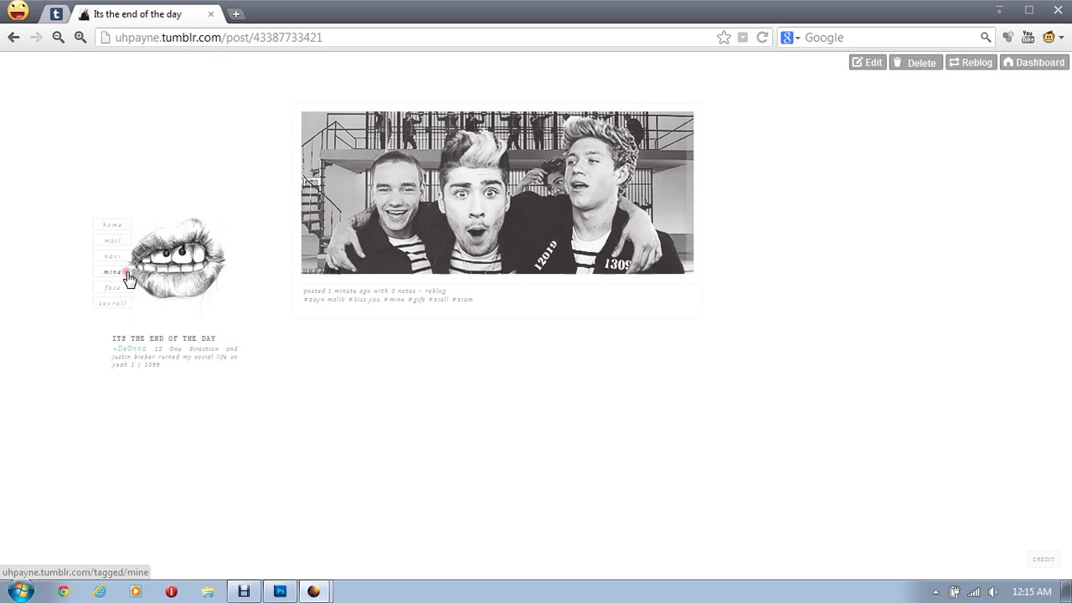
click(124, 276)
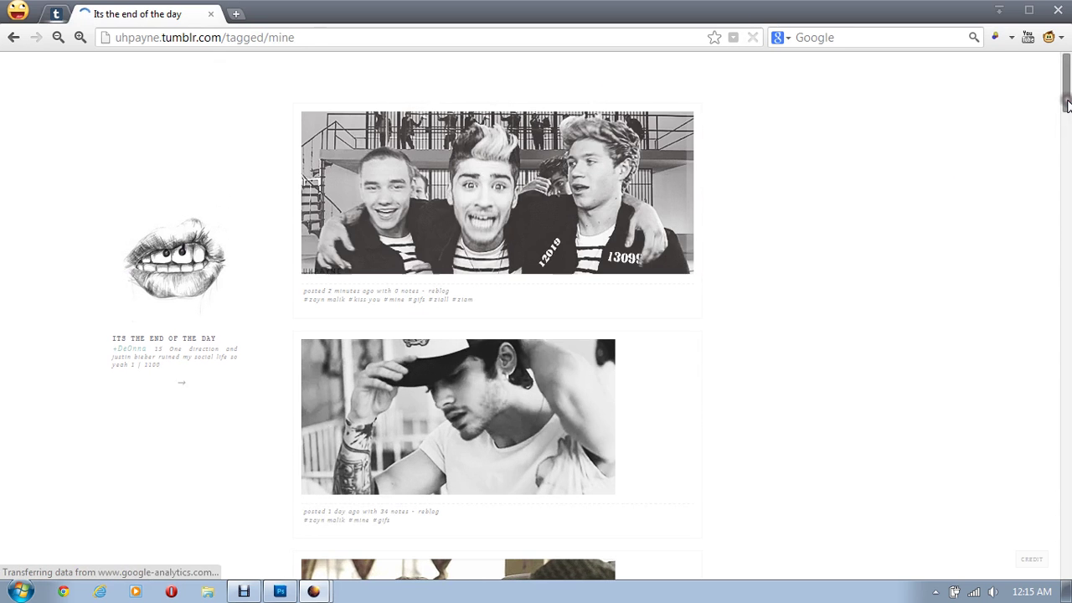
scroll(1066, 104, down, 1)
drag(1069, 123, 1035, 100)
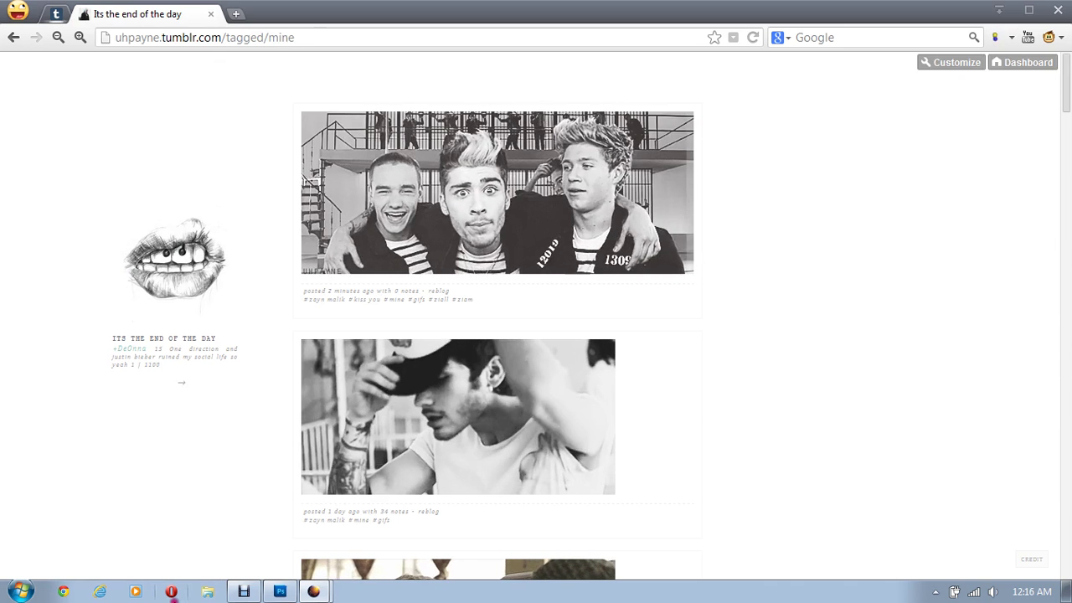
click(255, 592)
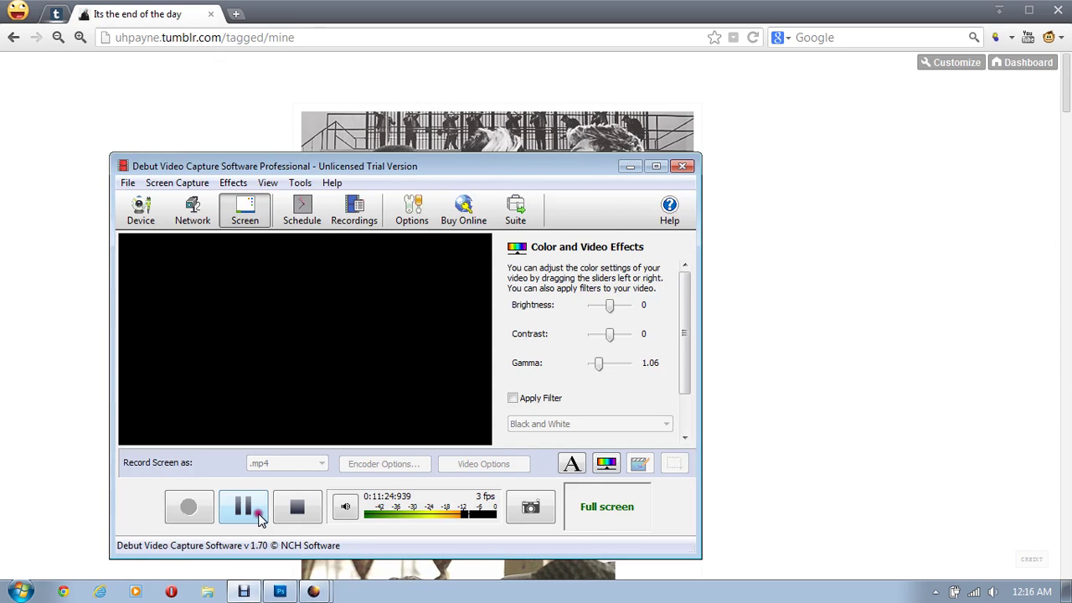
click(819, 315)
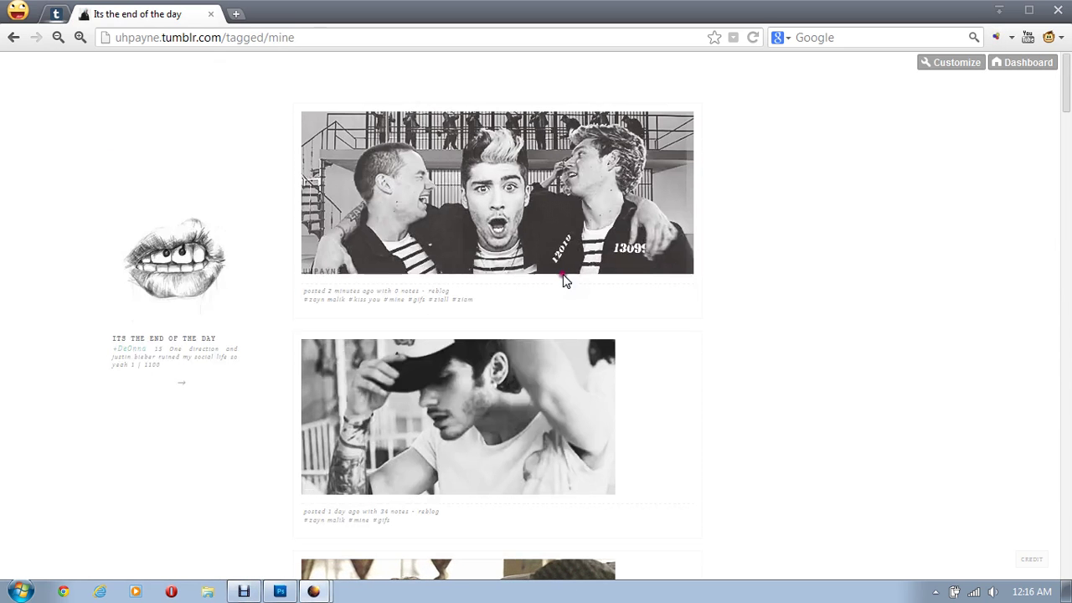
mouse_move(1068, 108)
mouse_down()
mouse_move(1068, 173)
mouse_move(1067, 106)
mouse_up()
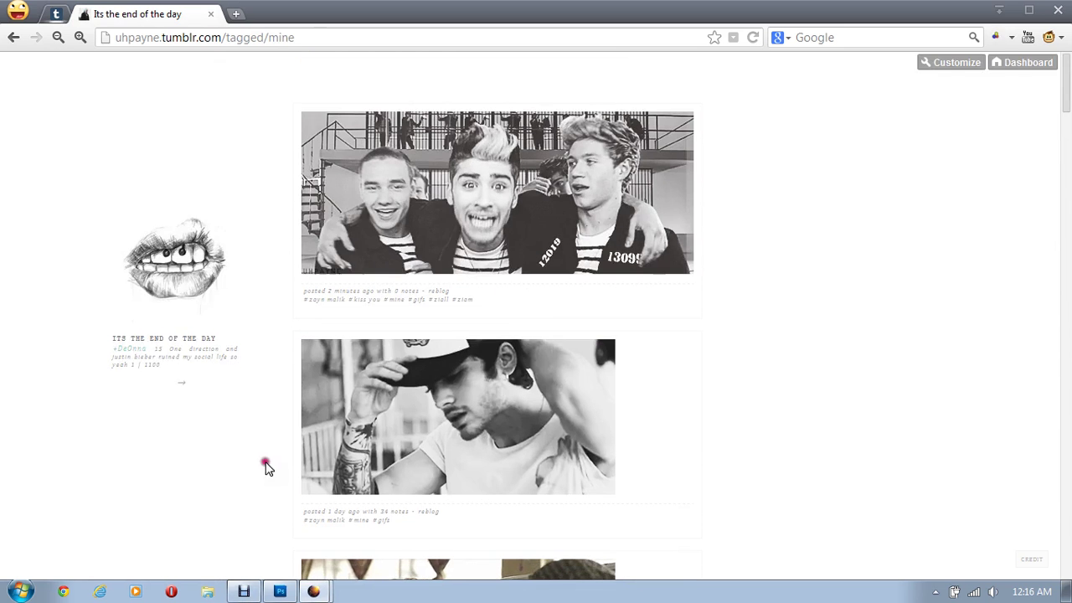